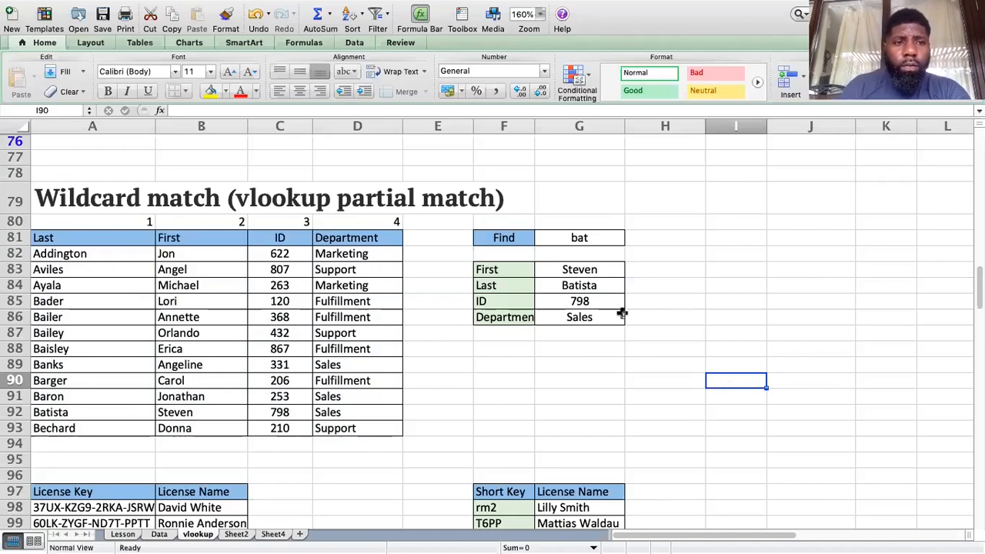
Step: Select the empty rows 76 through 78 by their row headers
left_click(14, 174)
left_click_drag(14, 173, 15, 142)
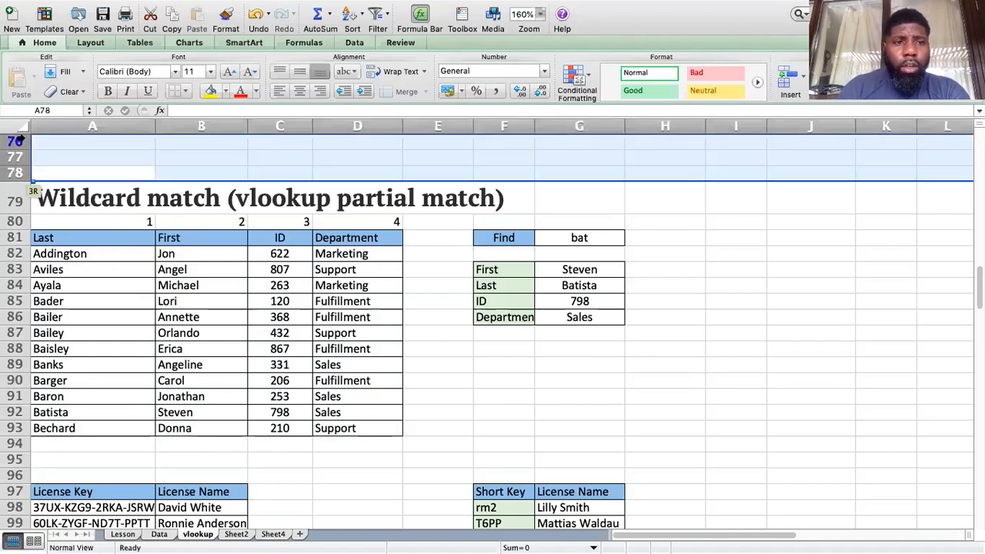
Step: Hide rows 76–78 so the Wildcard match section starts at the top, then deselect them
right_click(20, 160)
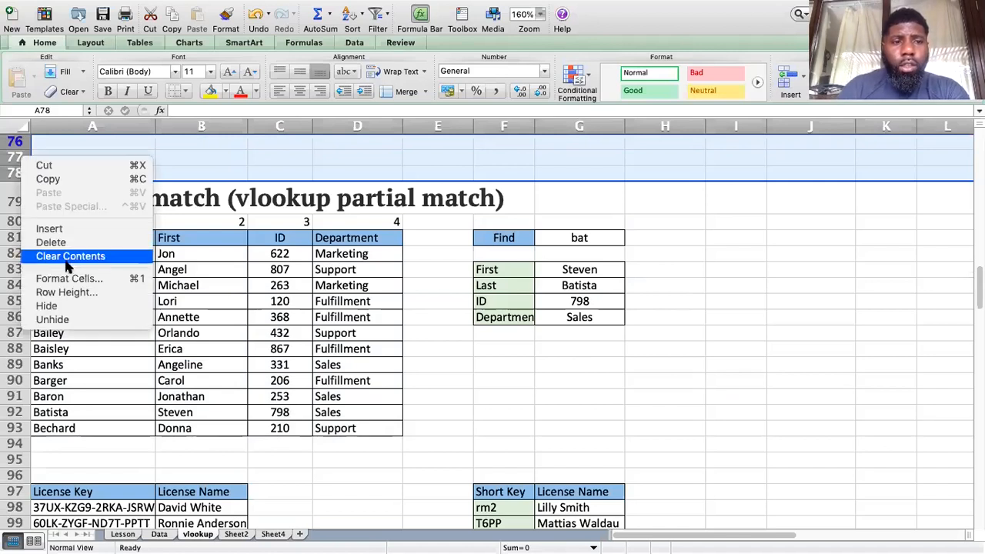
left_click(68, 308)
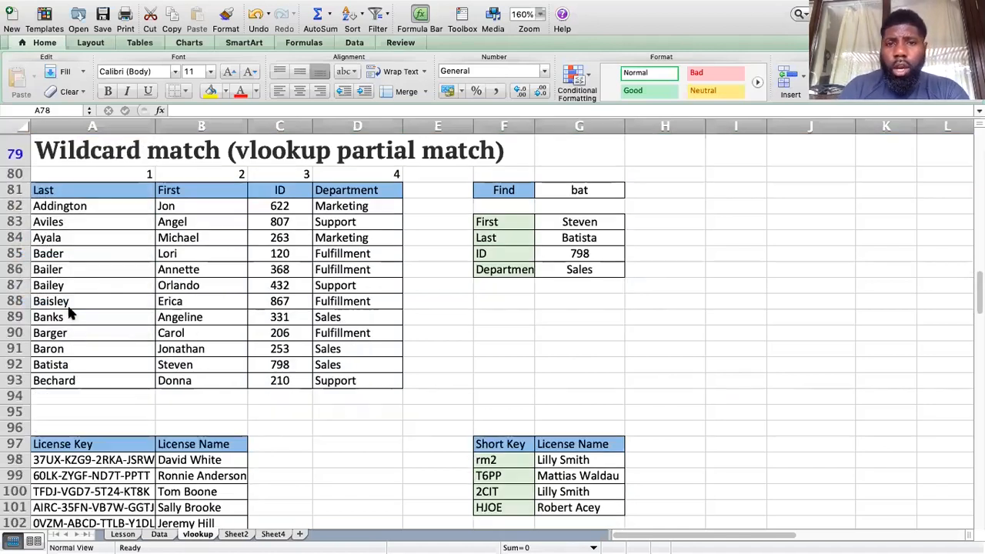
left_click(649, 317)
left_click(597, 329)
left_click(689, 316)
left_click(509, 317)
left_click(728, 298)
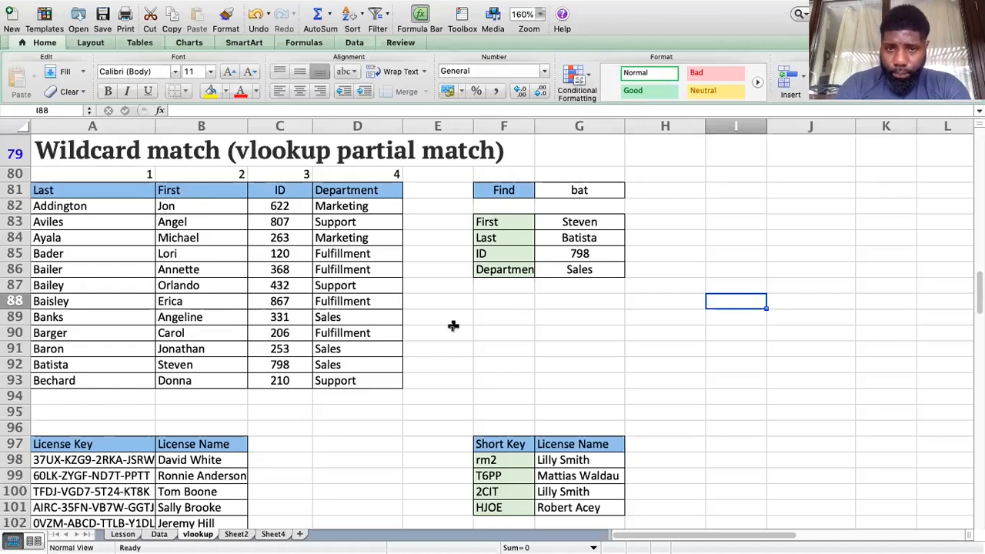
Step: Relabel F81 from Find to Last and clear the old results in G83:G86
left_click(504, 190)
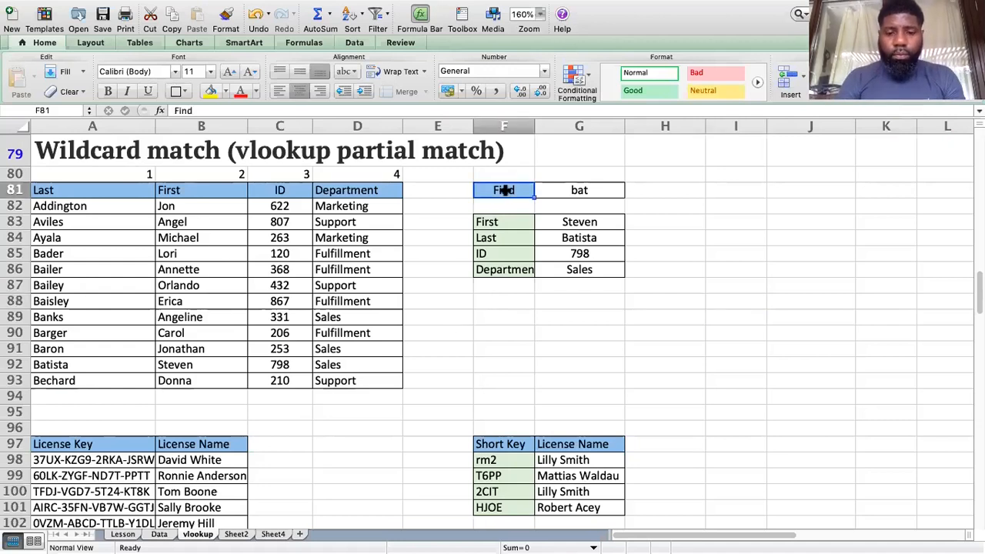
type("Last")
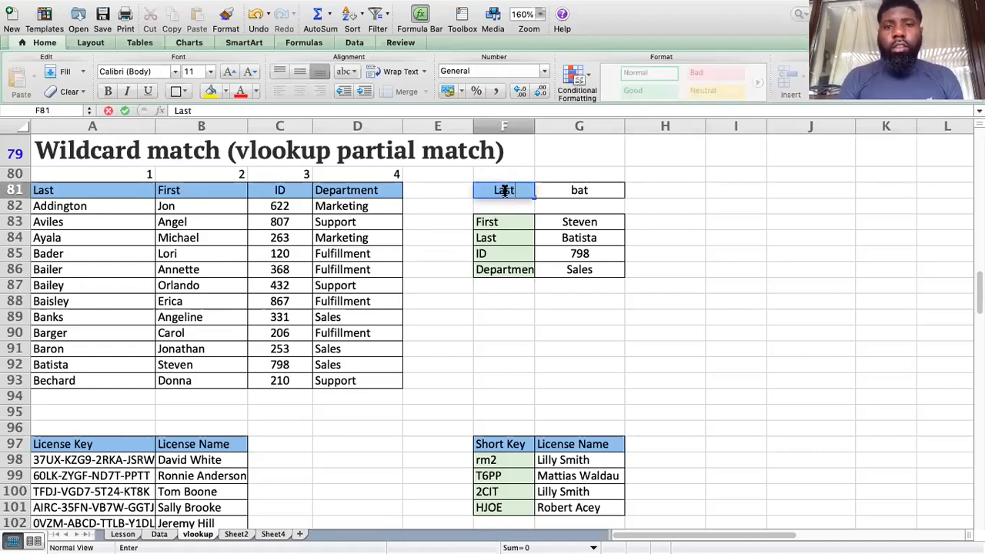
key("Return")
left_click(577, 222)
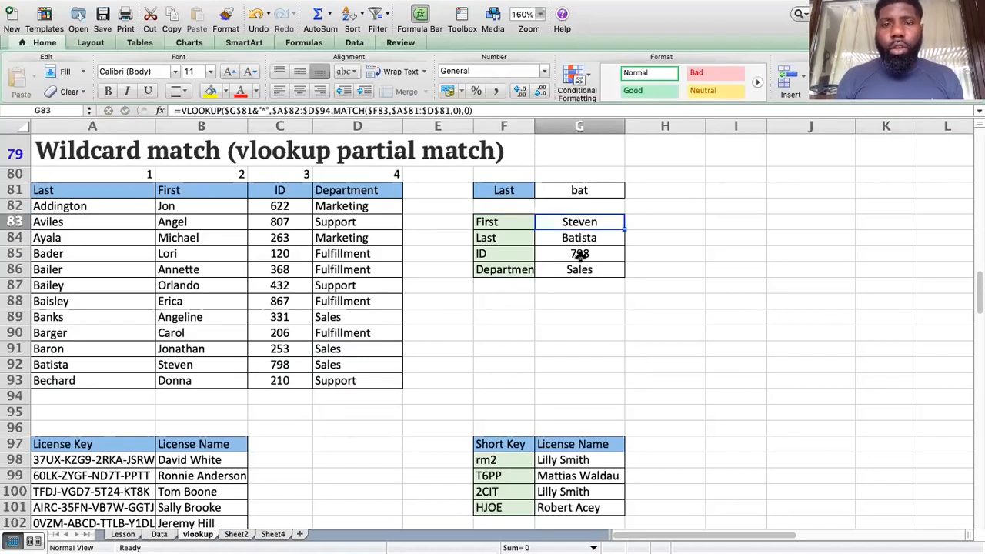
left_click(579, 270)
left_click_drag(599, 219, 603, 264)
key("Delete")
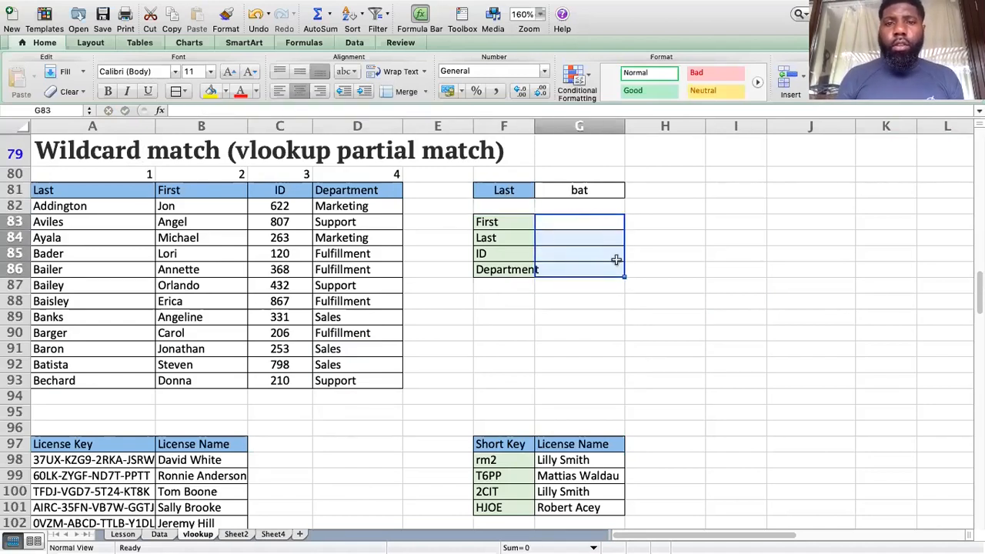
Step: Start a VLOOKUP in G83 with the absolute lookup value $G$81
left_click(593, 221)
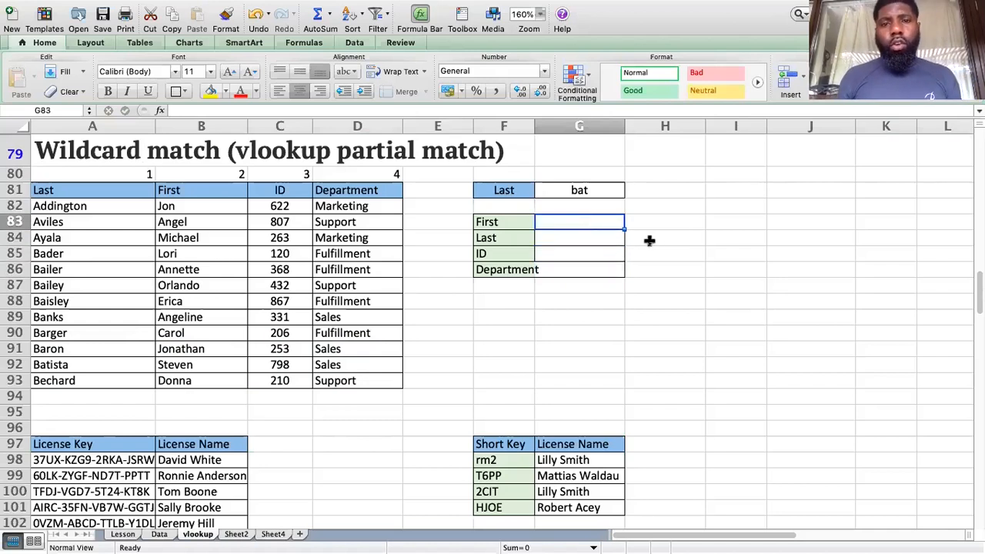
type("=")
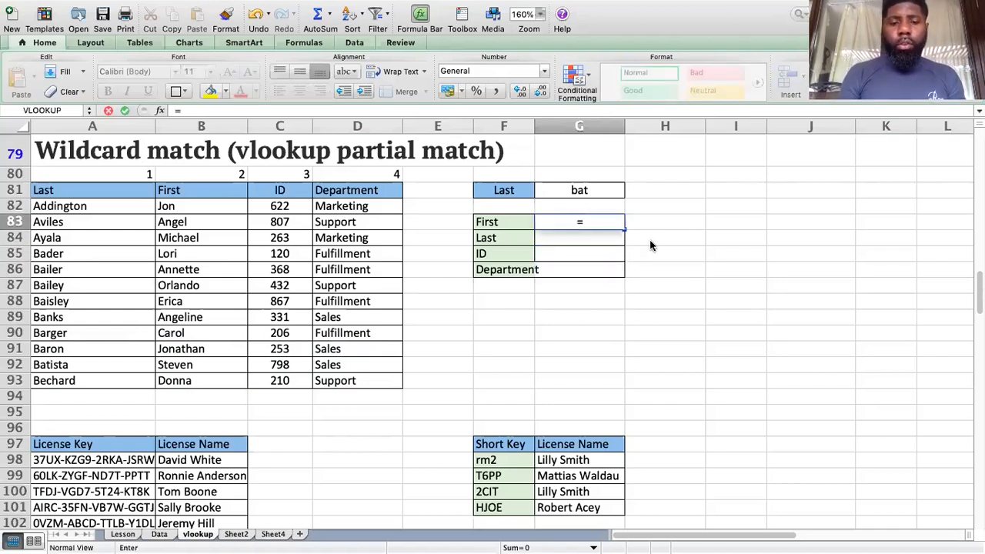
type("vlo")
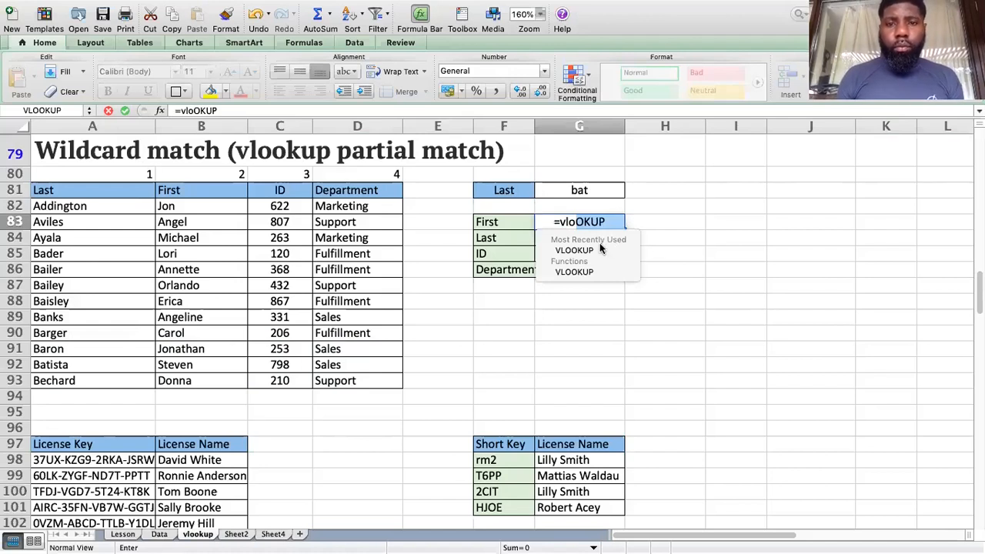
double_click(600, 250)
left_click(594, 253)
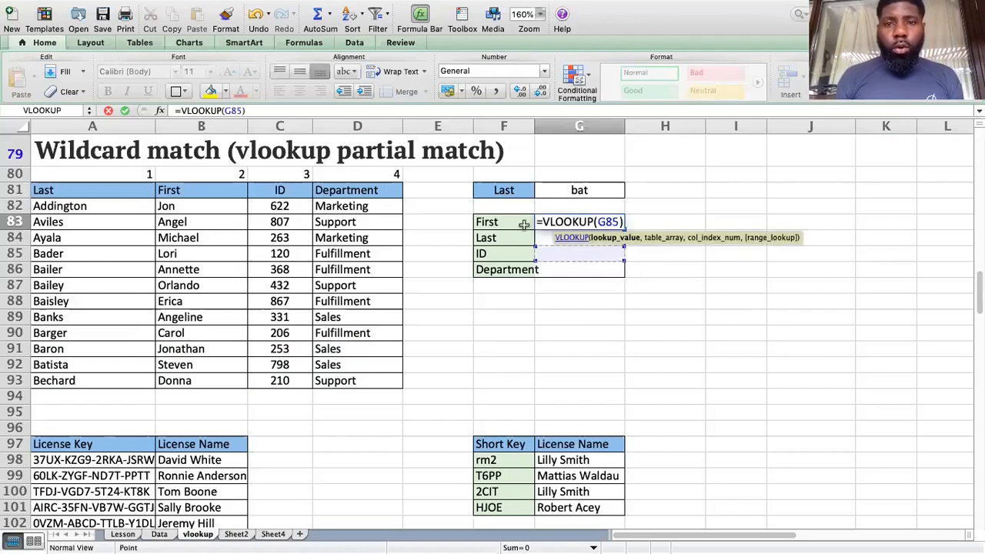
type("+")
left_click(580, 191)
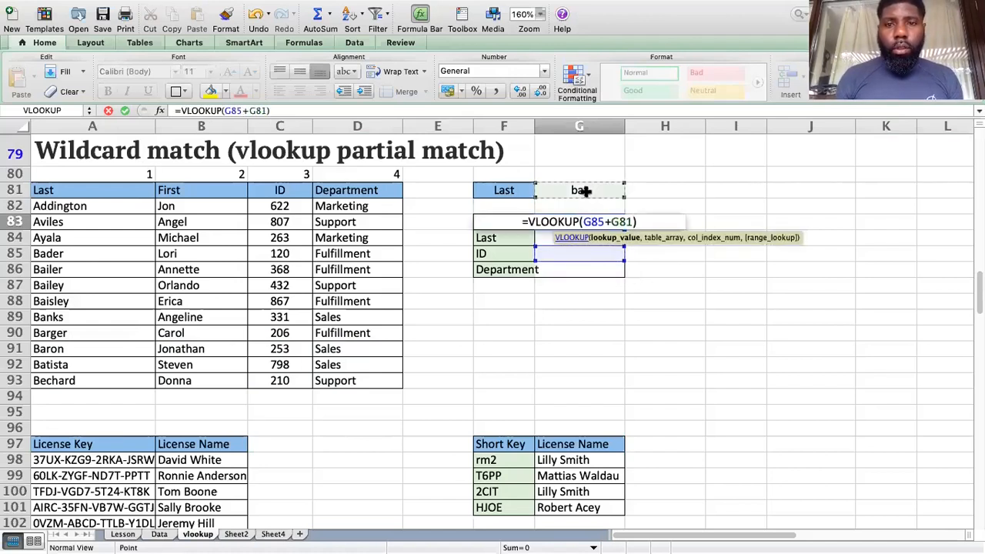
key("BackSpace")
key("BackSpace")
key("BackSpace")
key("BackSpace")
key("BackSpace")
key("BackSpace")
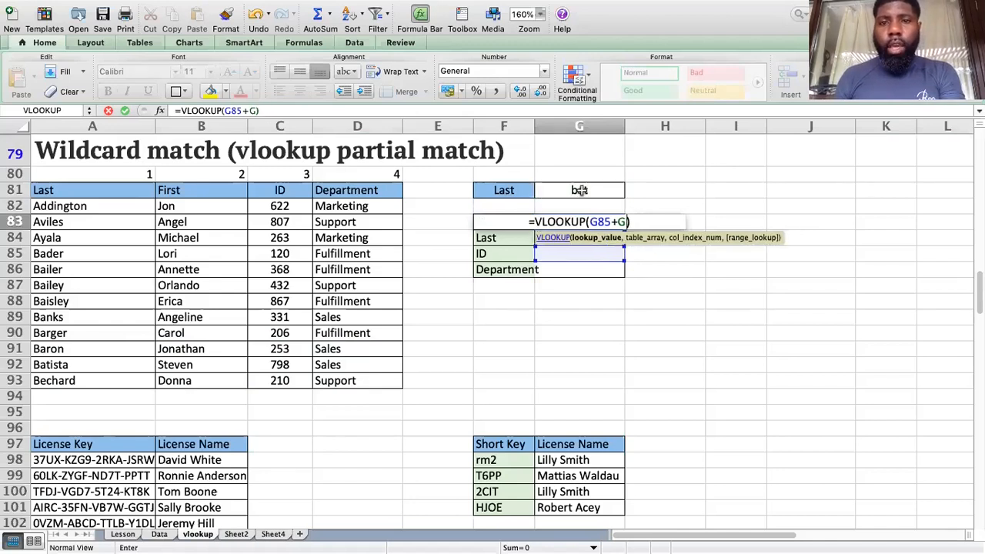
key("BackSpace")
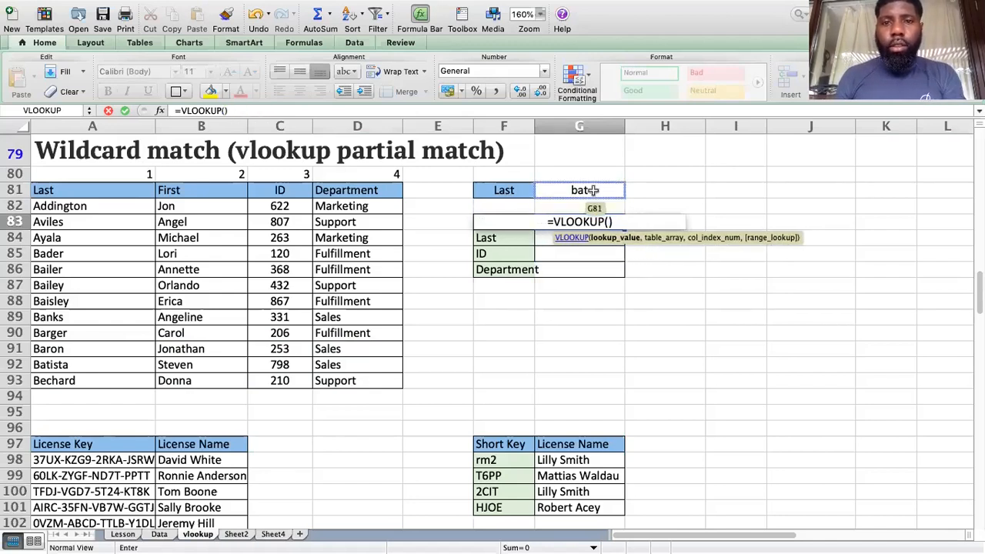
left_click(591, 190)
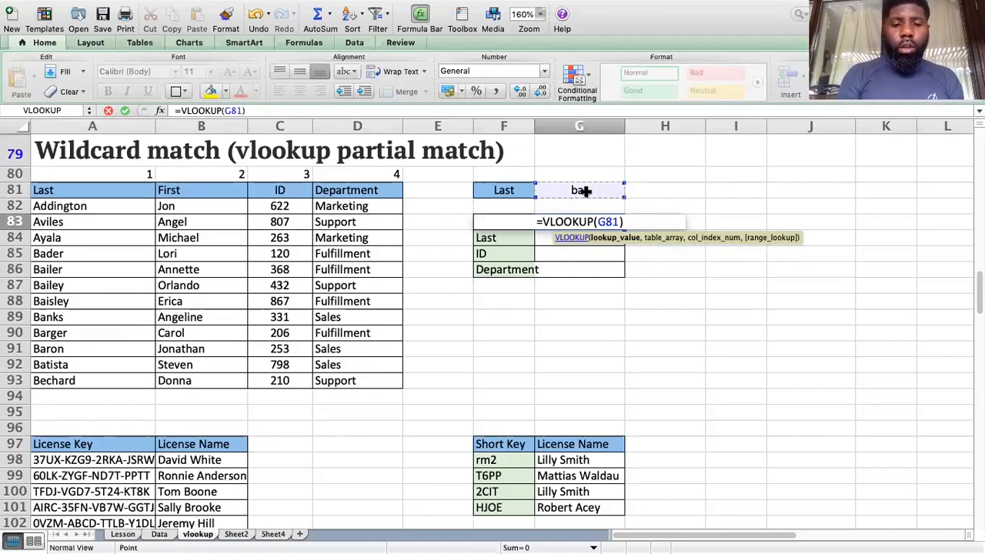
key("super+t")
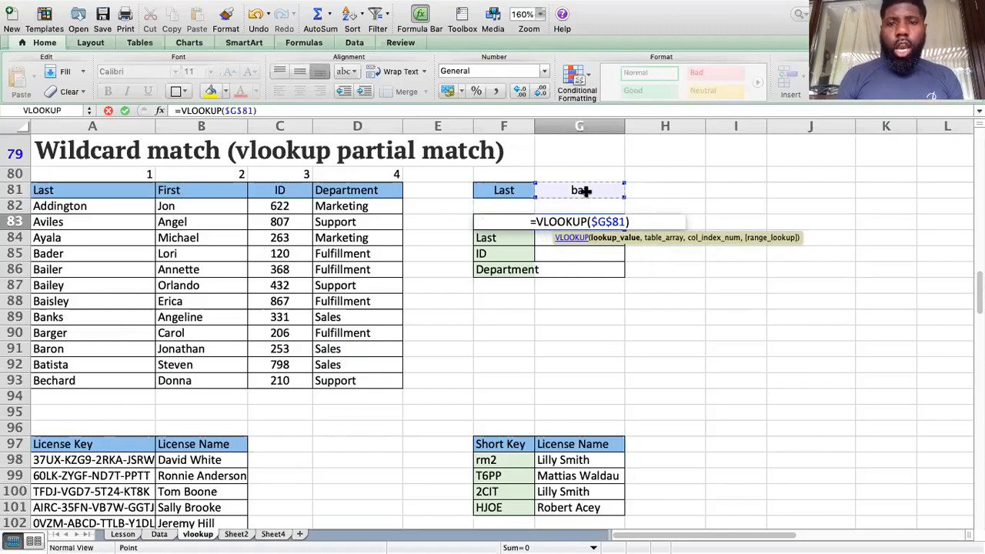
Step: Complete G83 as =VLOOKUP($G$81,$A$81:$D$93,2,0), which returns #N/A for 'bat'
type(",")
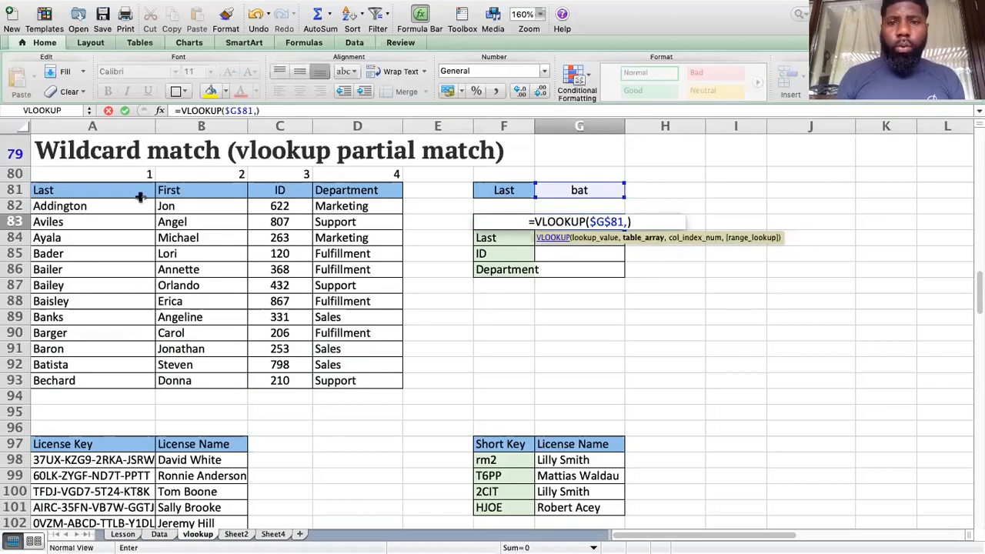
left_click_drag(79, 190, 370, 383)
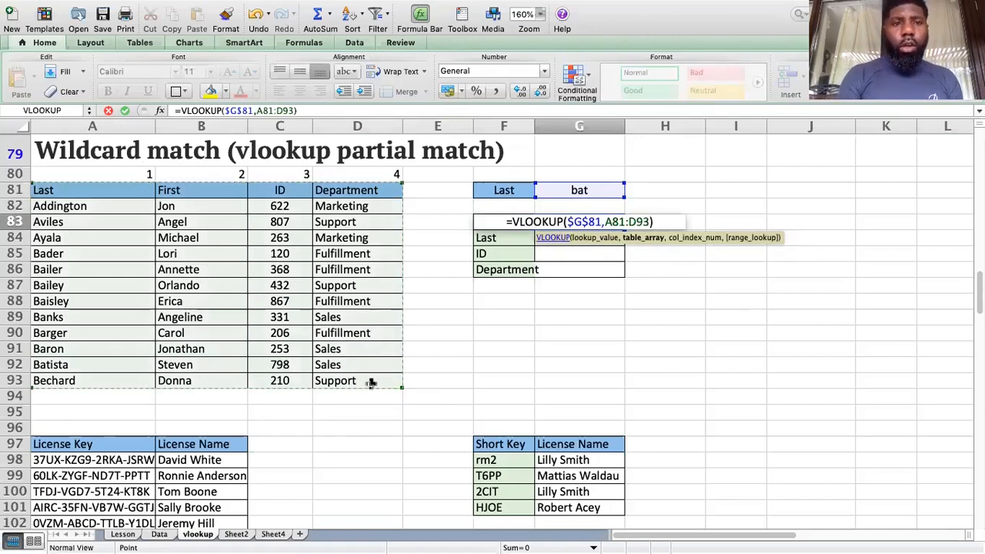
key("F4")
type(",")
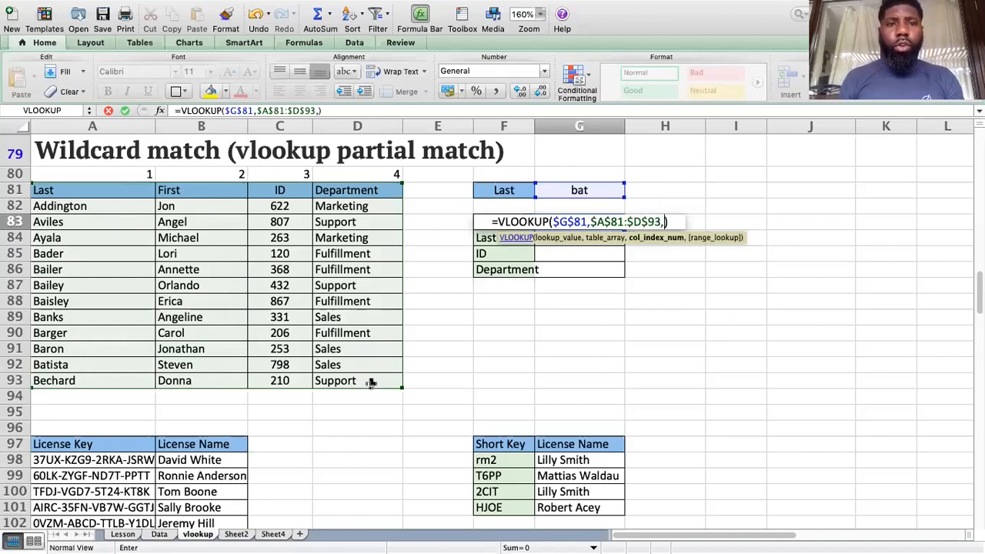
type("2,0")
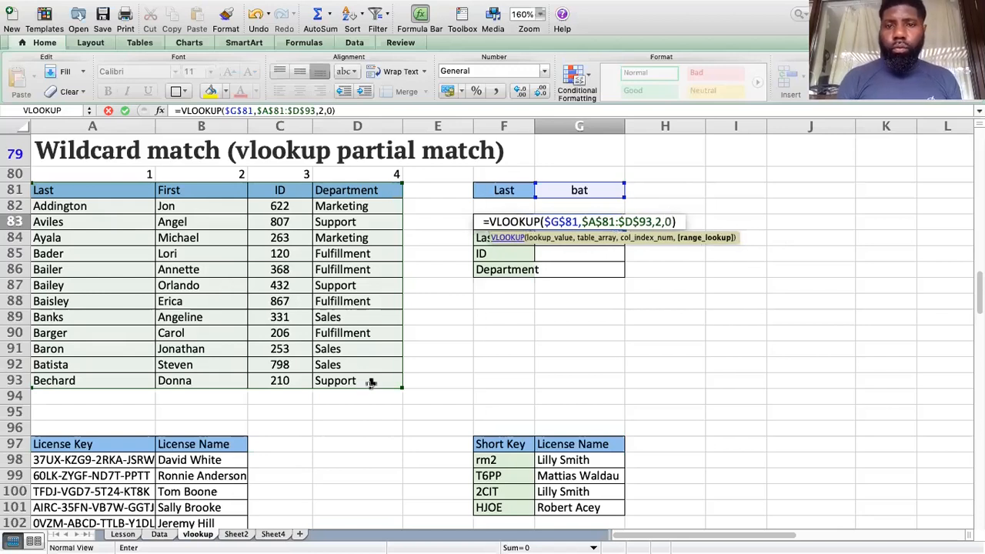
key("Return")
key("Up")
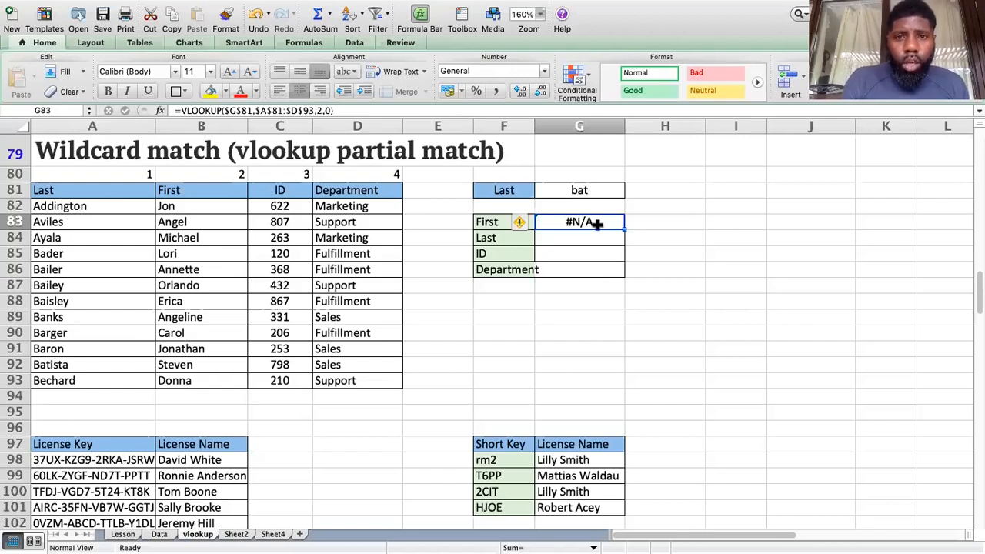
Step: Append &"*" to G83's lookup value, making =VLOOKUP($G$81&"*",$A$81:$D$93,2,0) return Steven
left_click(249, 111)
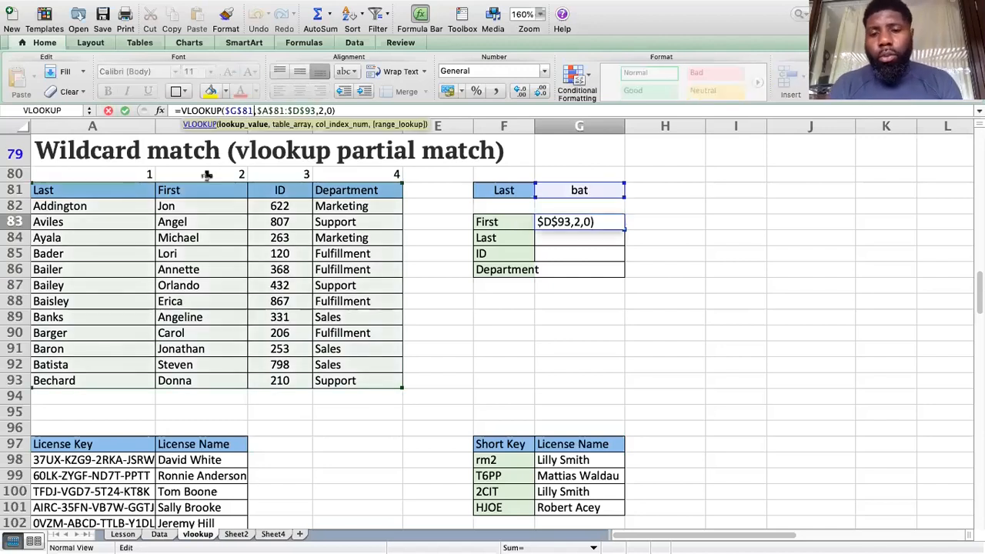
type("&")
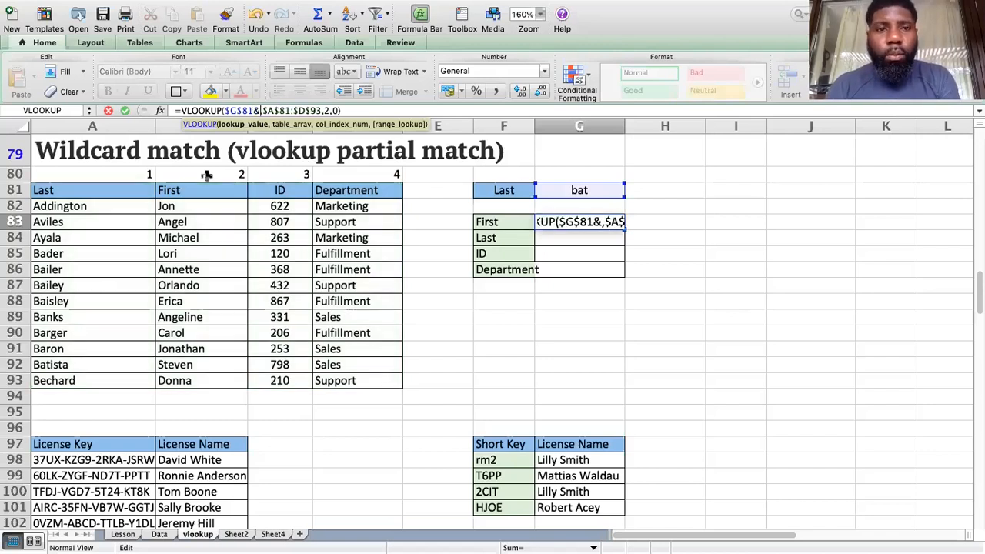
type("\"")
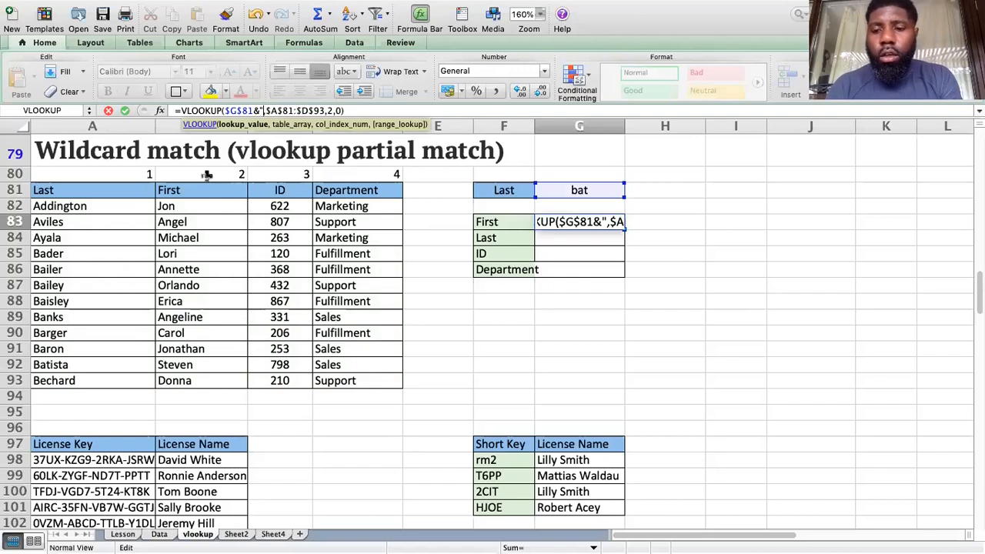
type("*\"")
type("\"")
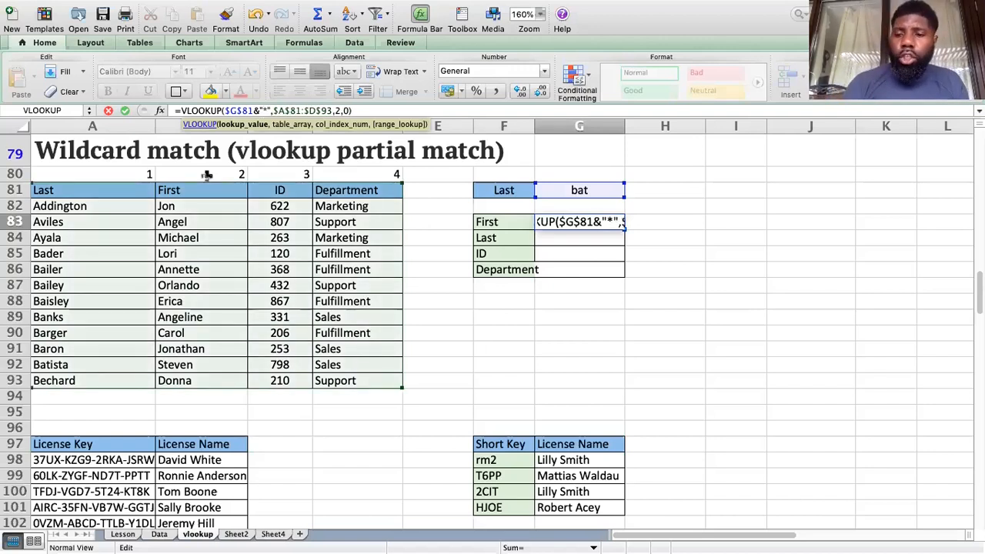
key("Return")
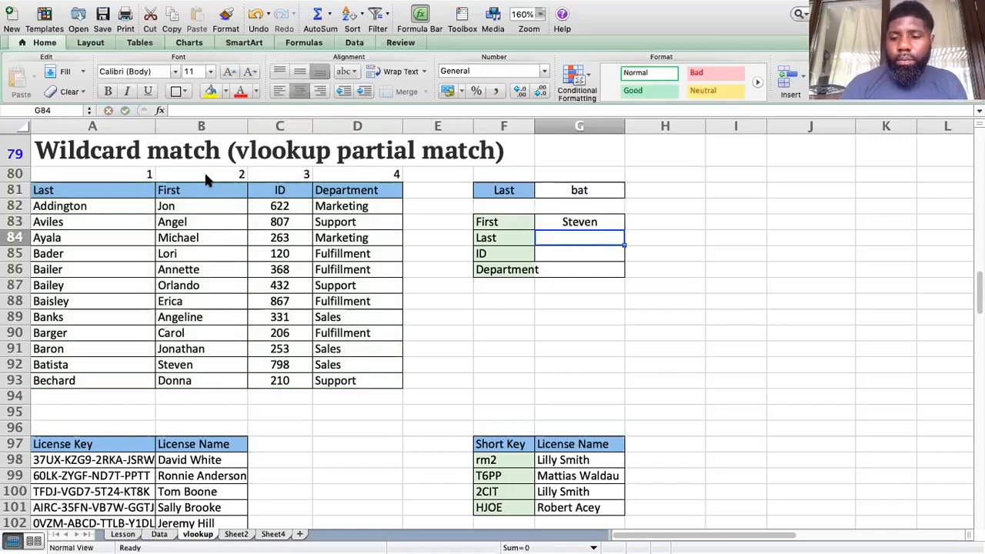
key("Up")
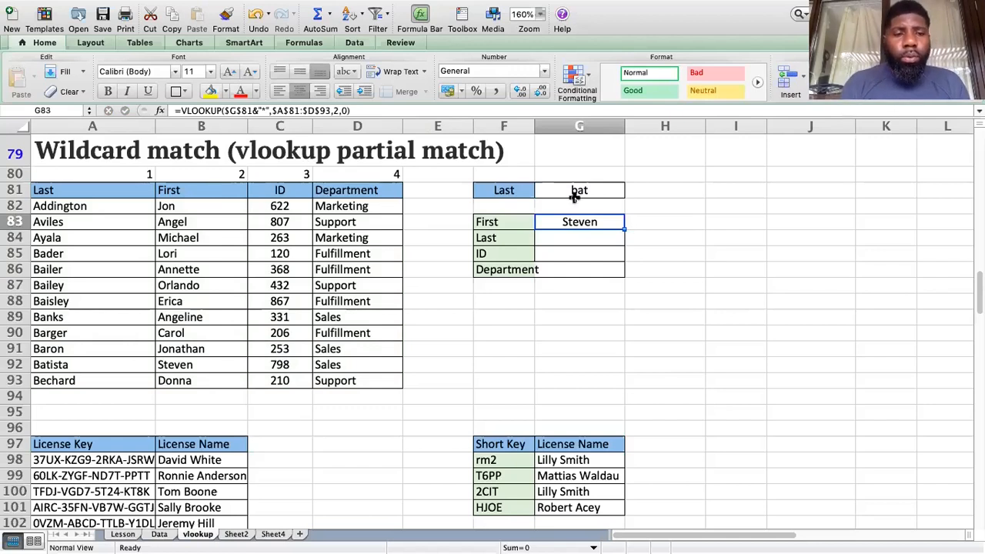
Step: Compare the Bailey and Batista rows, then change the search term in G81 to Aya
left_click(90, 281)
left_click(63, 366)
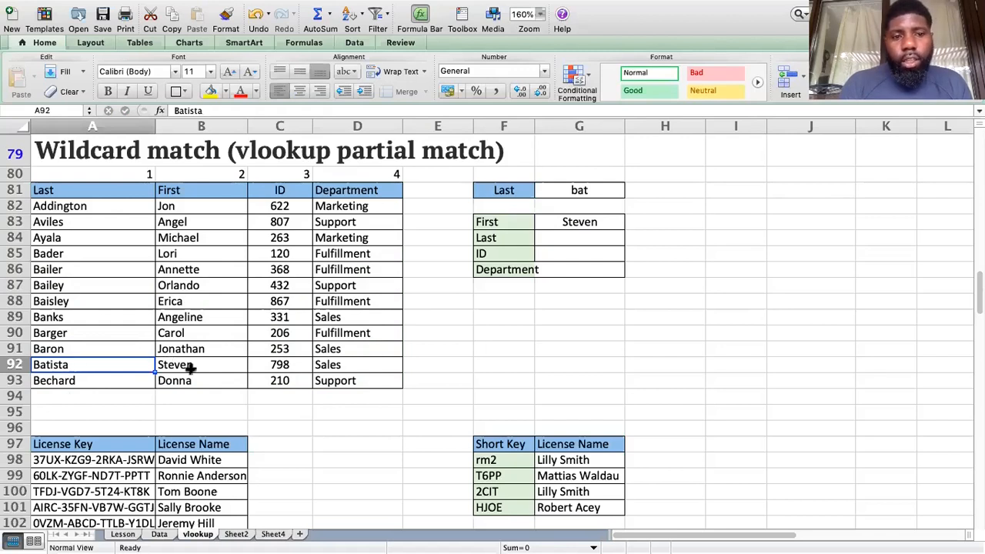
key("Right")
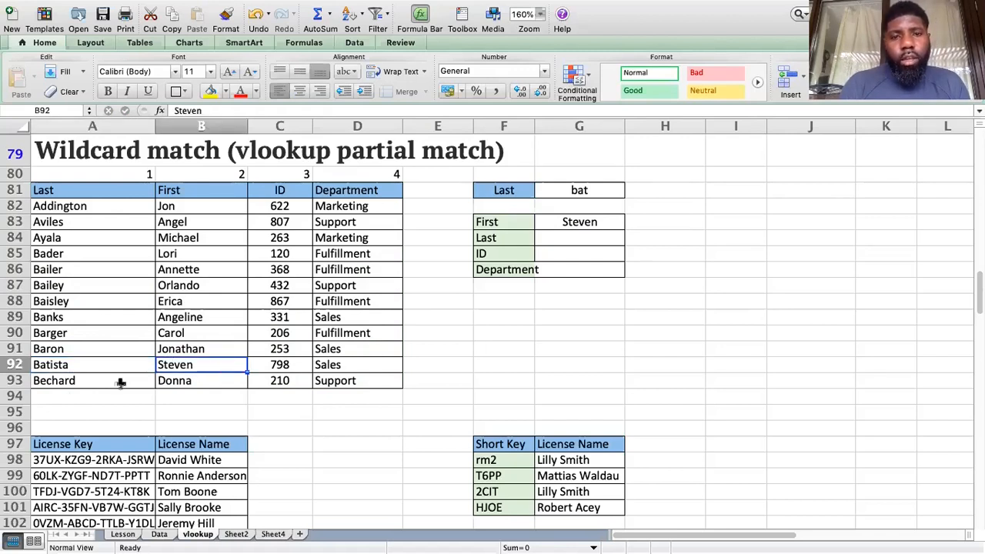
left_click(546, 194)
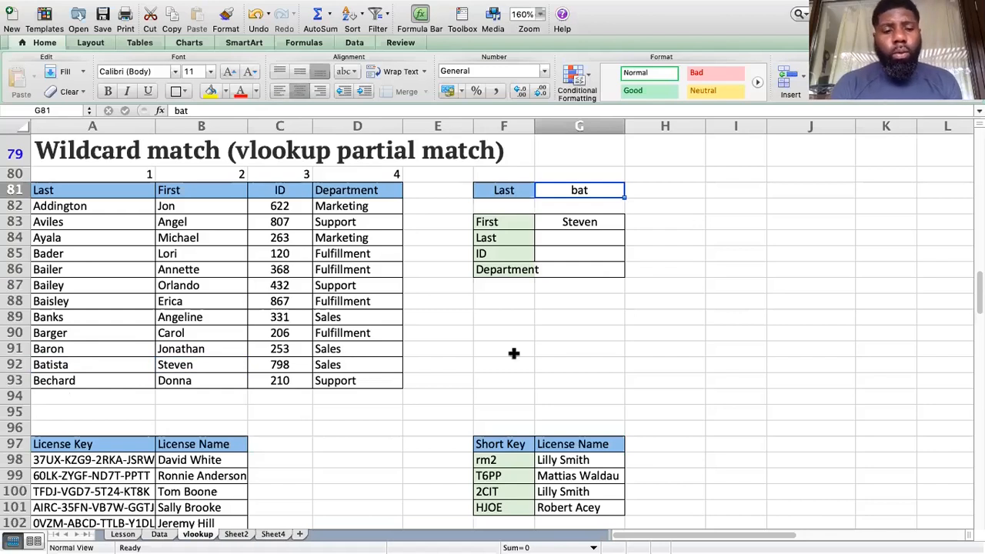
type("Aya")
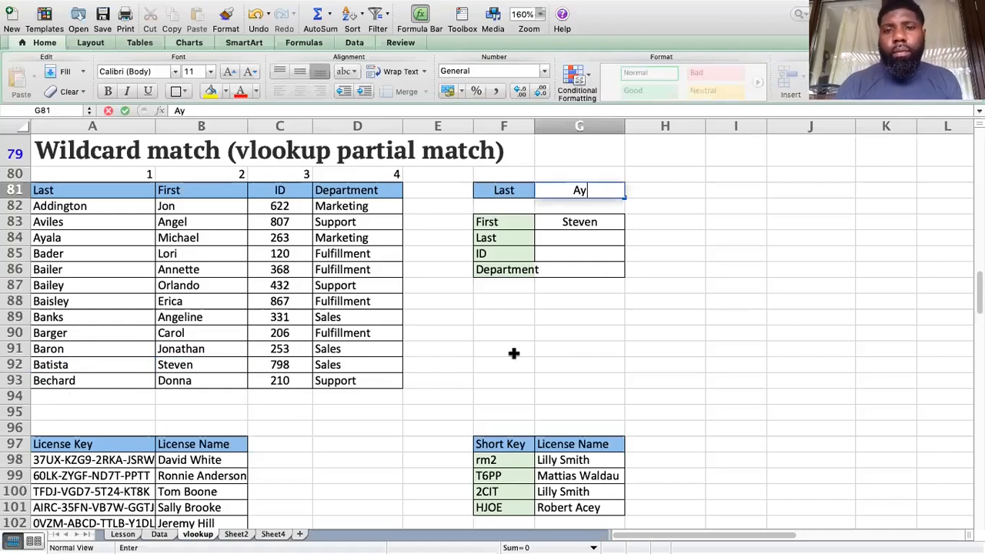
key("Return")
left_click(105, 238)
left_click(202, 238)
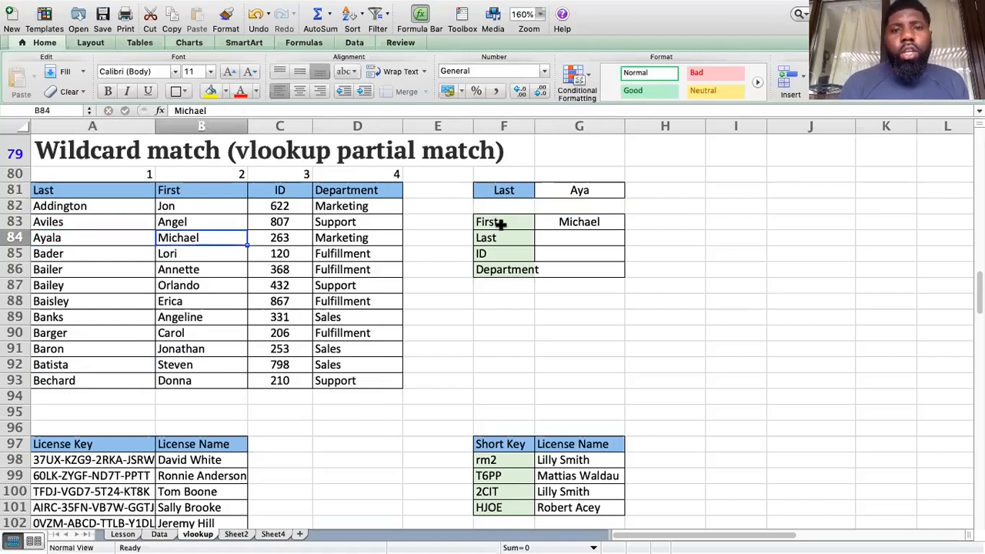
left_click(573, 222)
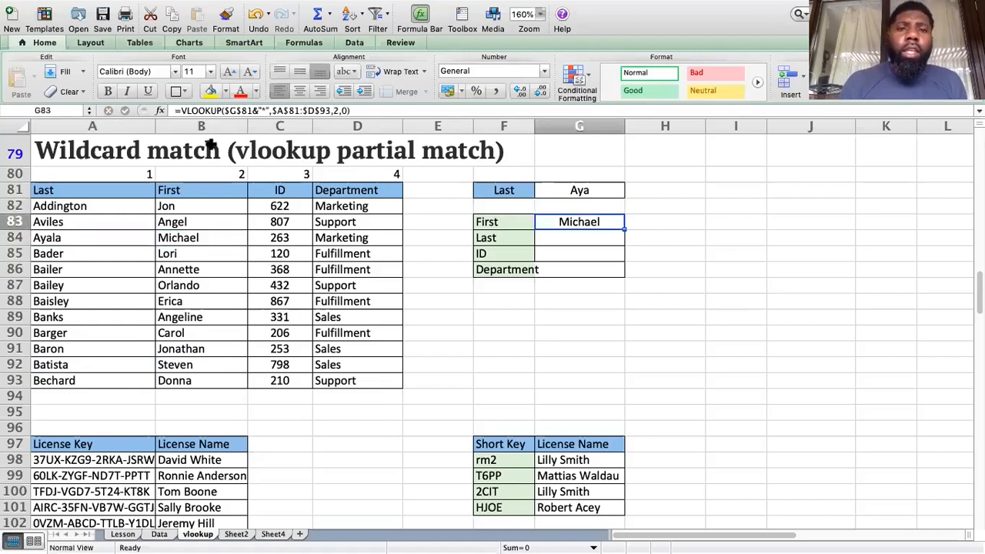
left_click(580, 190)
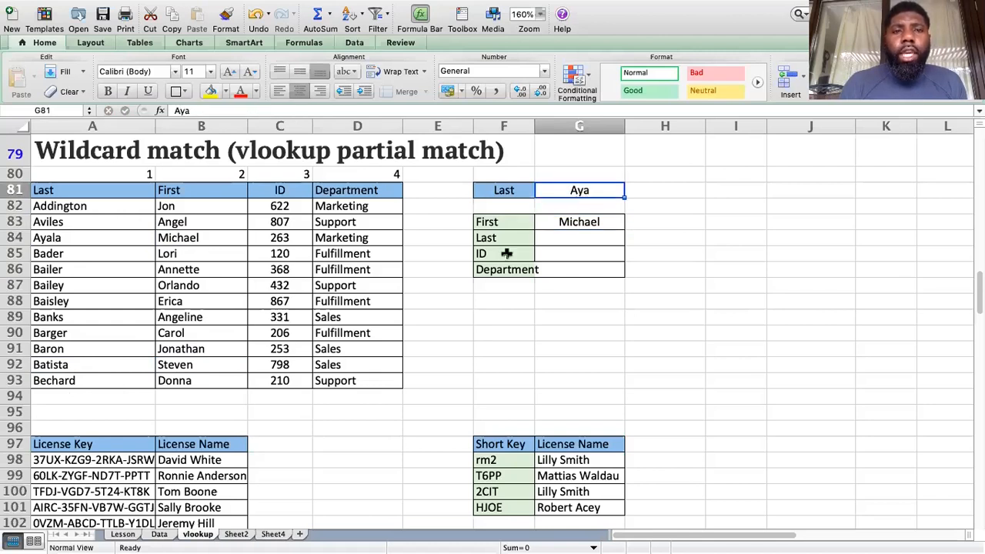
key("Down")
key("Down")
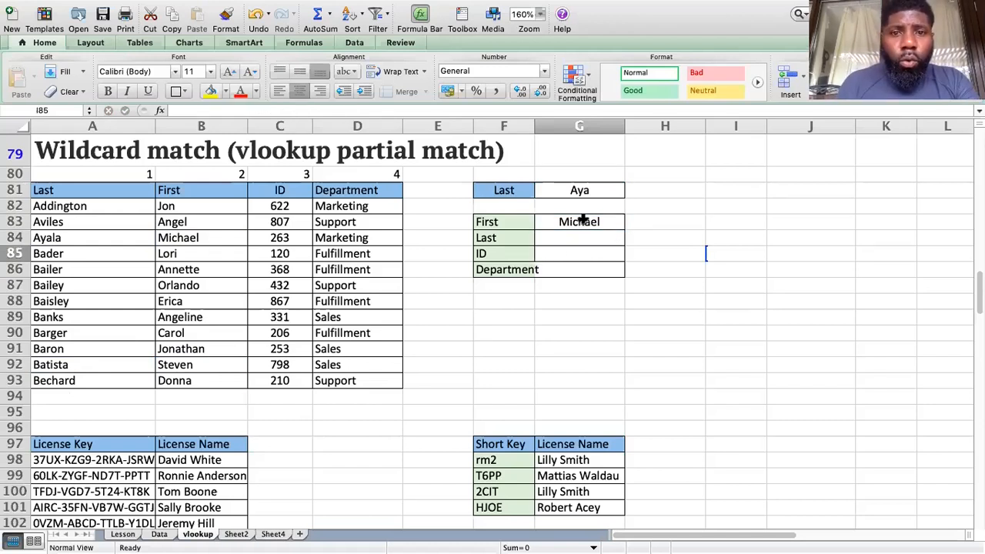
left_click(583, 218)
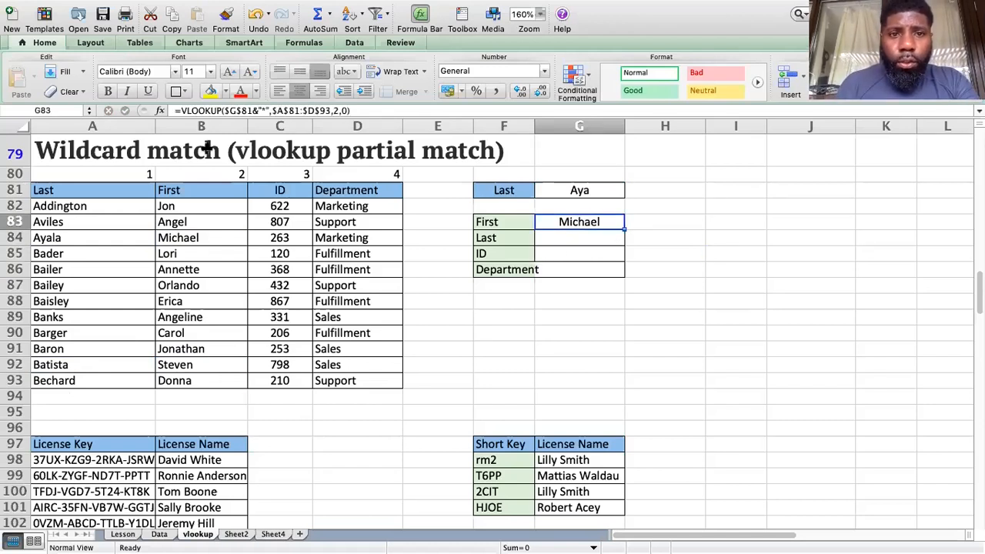
left_click(337, 110)
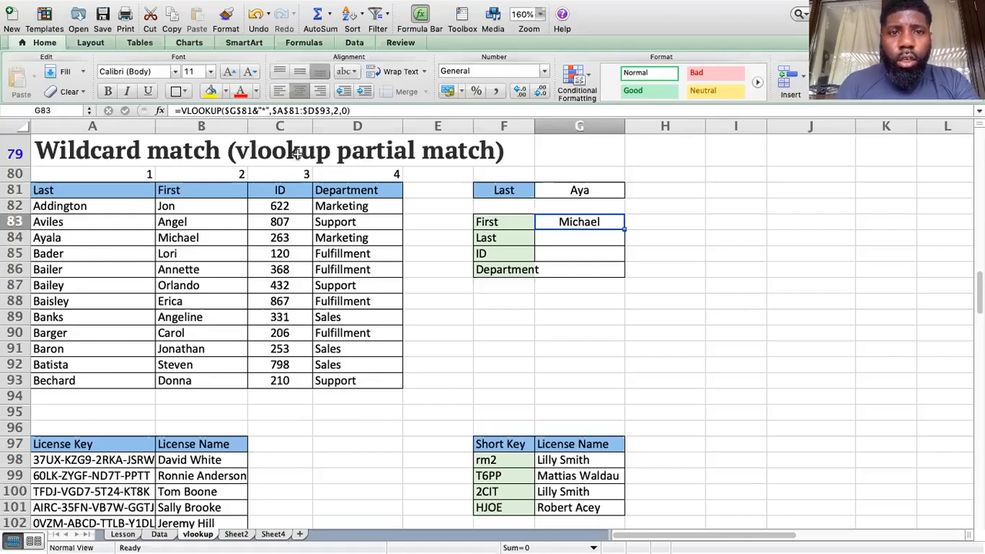
Step: Replace G83's fixed column 2 with MATCH($F83,$A$81:$D$81,0), still returning Michael
key("BackSpace")
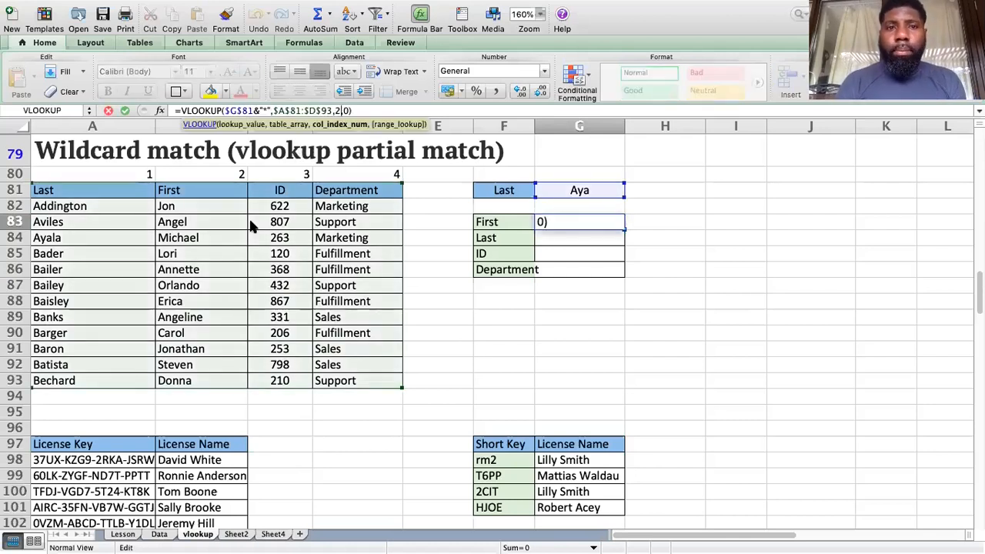
type("match(")
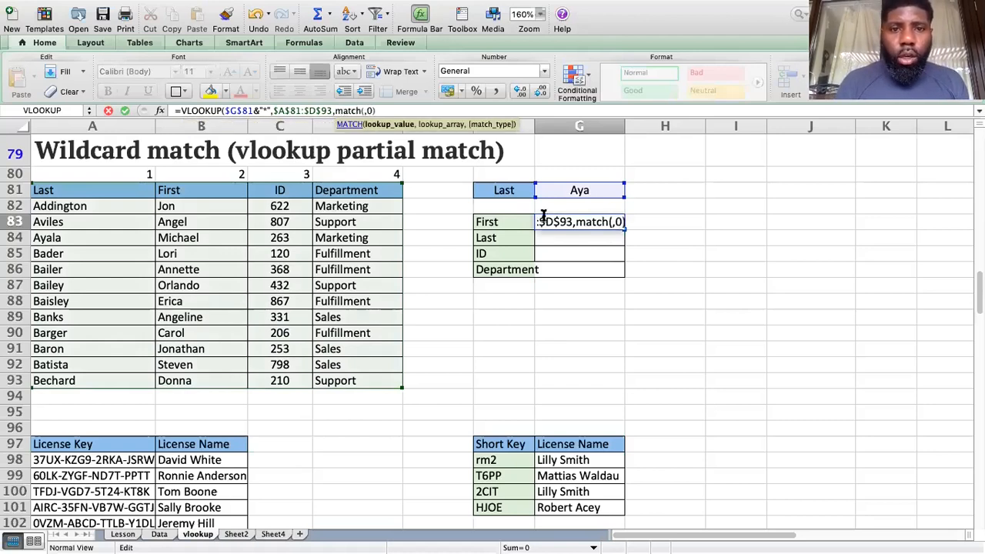
left_click(517, 228)
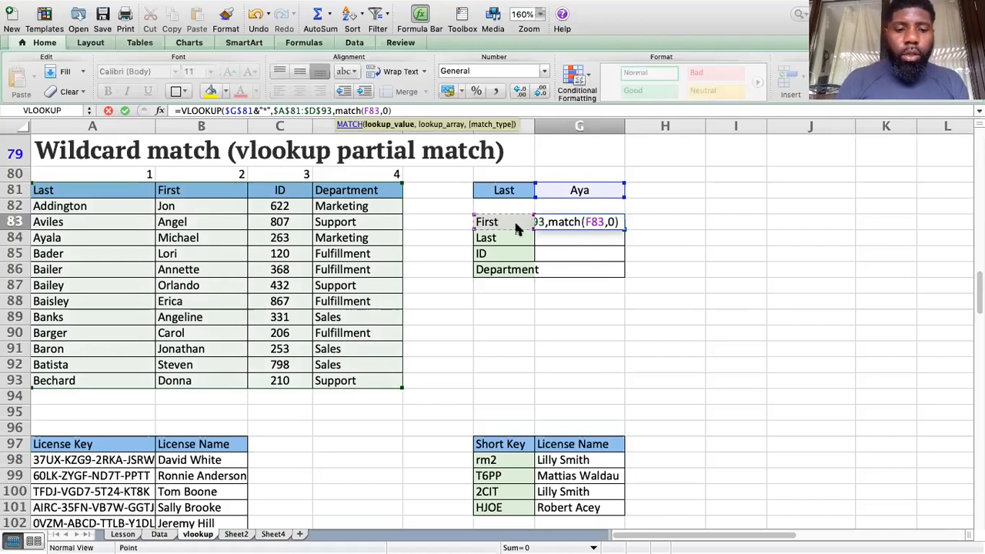
key("F4")
key("F4")
key("F4")
type(",")
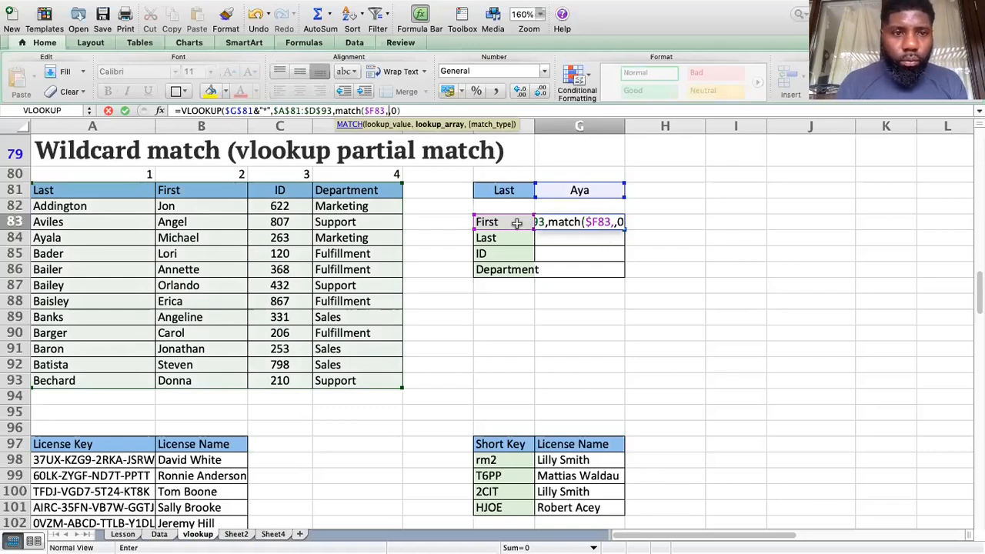
left_click_drag(83, 190, 355, 190)
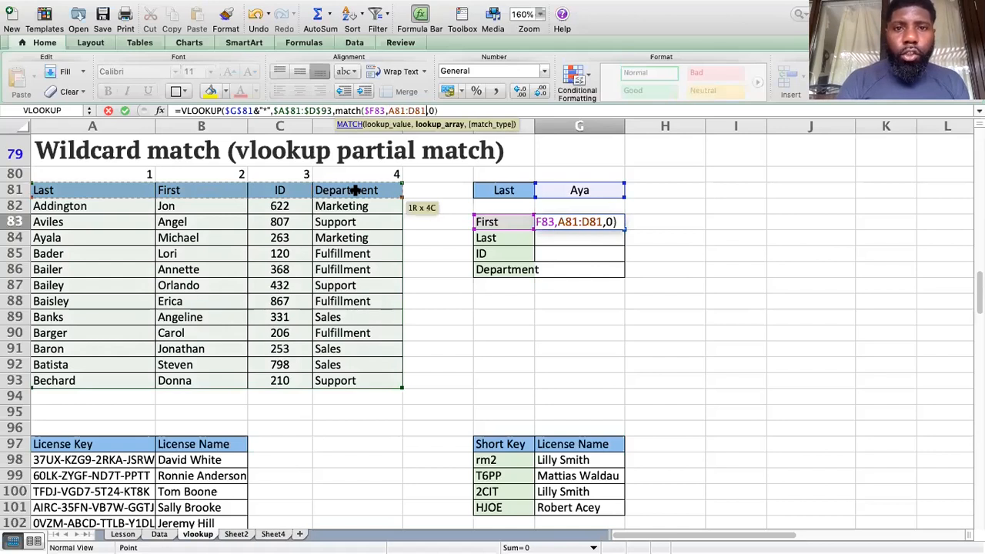
key("F4")
type(",")
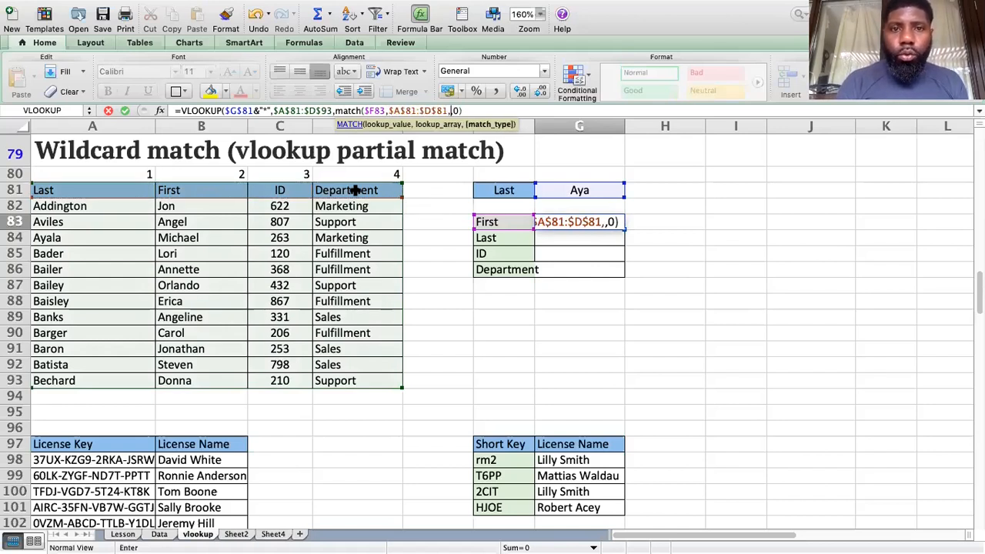
type("0)")
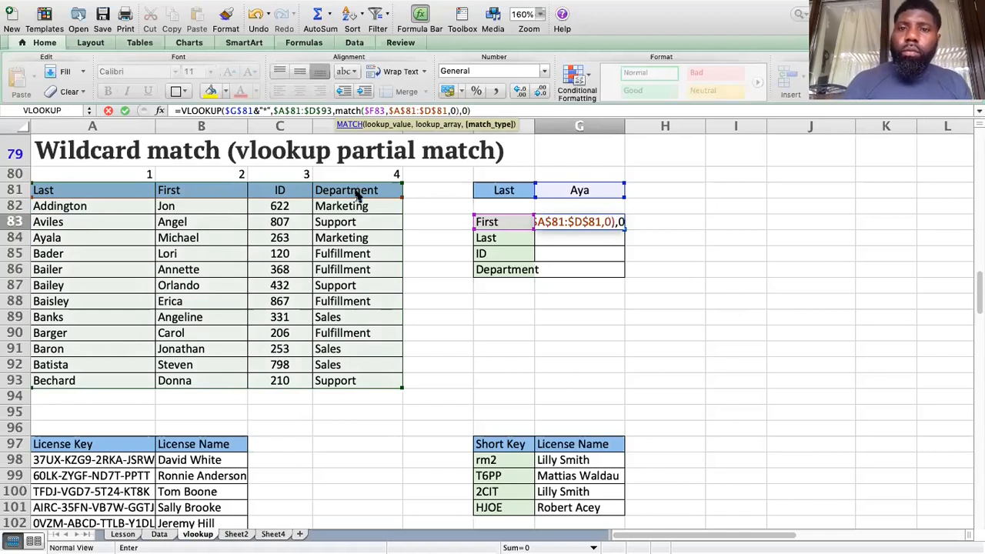
key("Return")
left_click(586, 222)
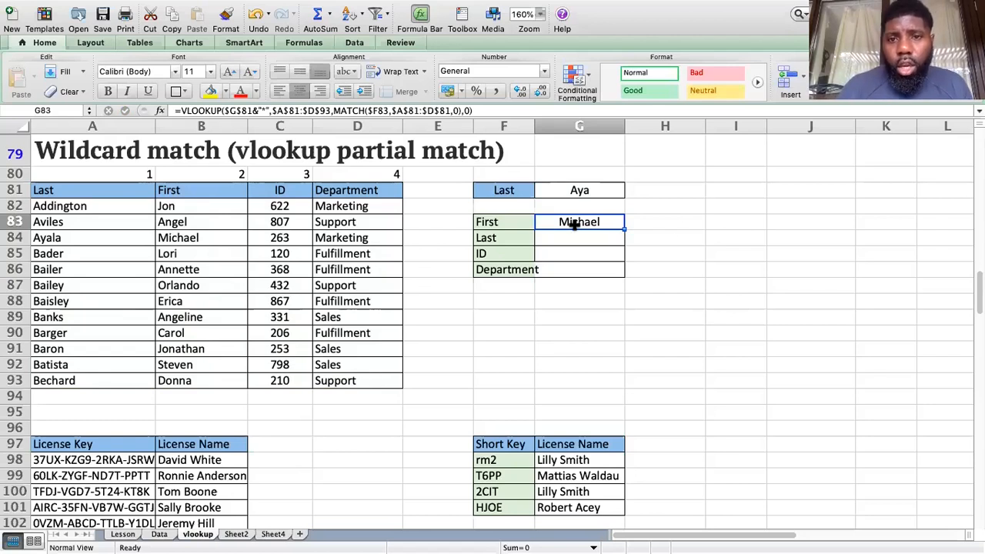
Step: Fill G83's formula down to G86, returning Ayala, 263 and Marketing
left_click_drag(624, 267, 624, 270)
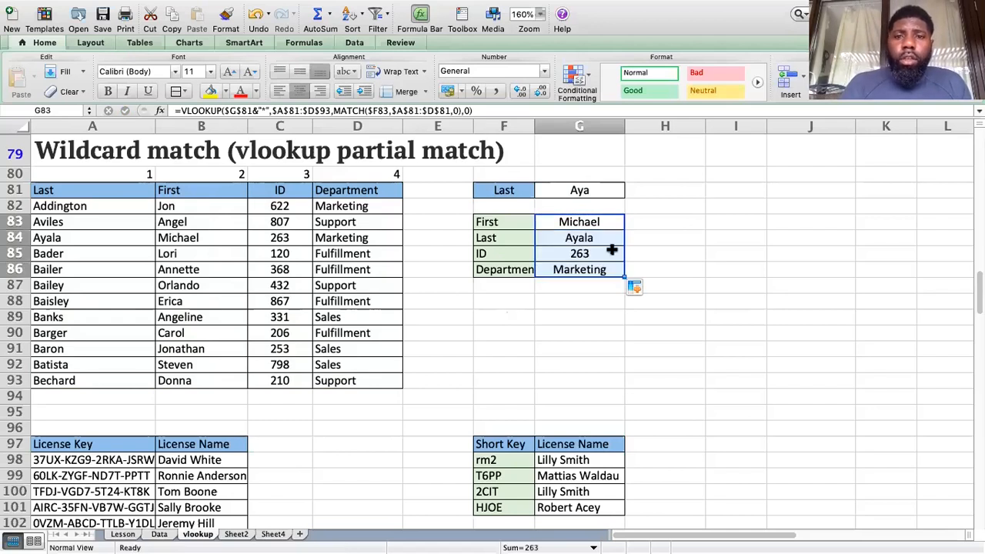
left_click(589, 240)
left_click(597, 254)
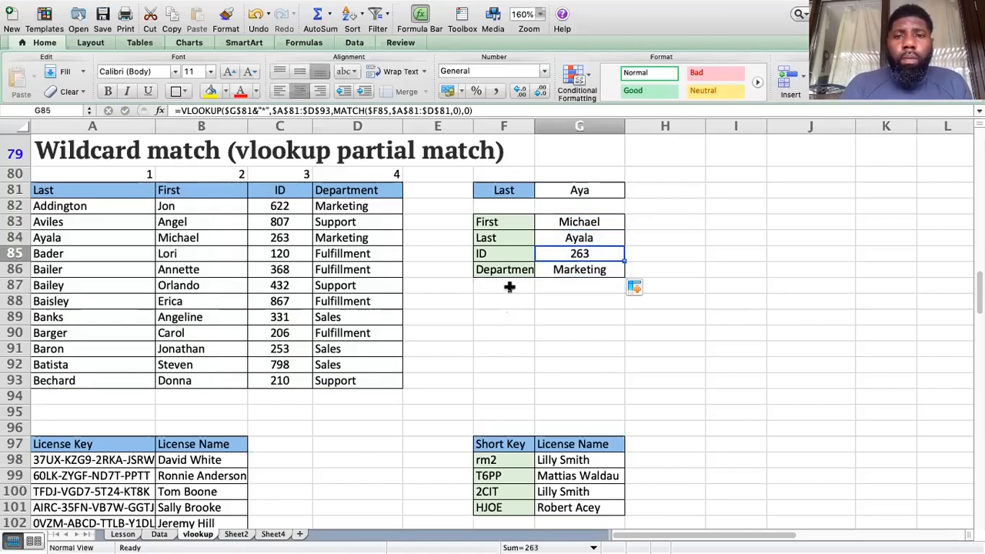
key("Return")
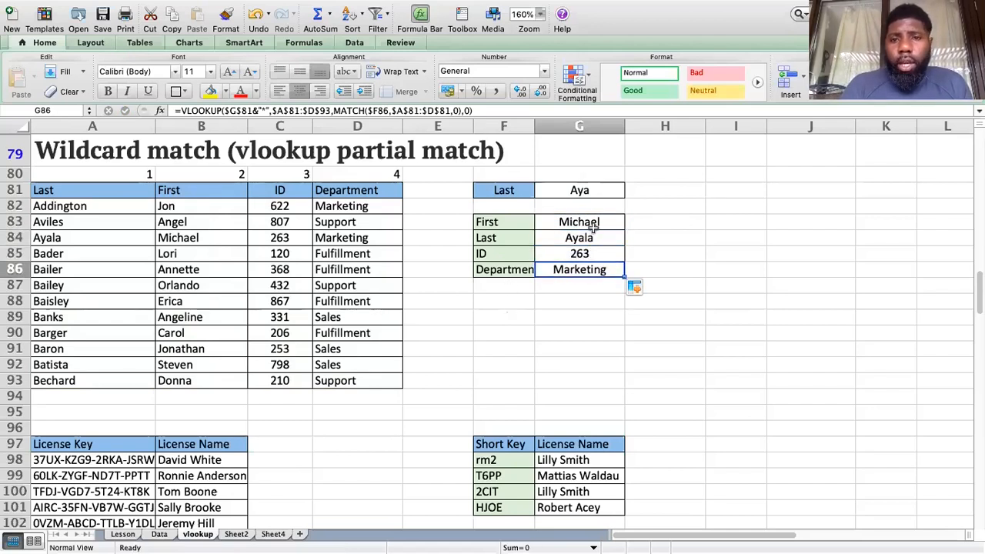
left_click(593, 226)
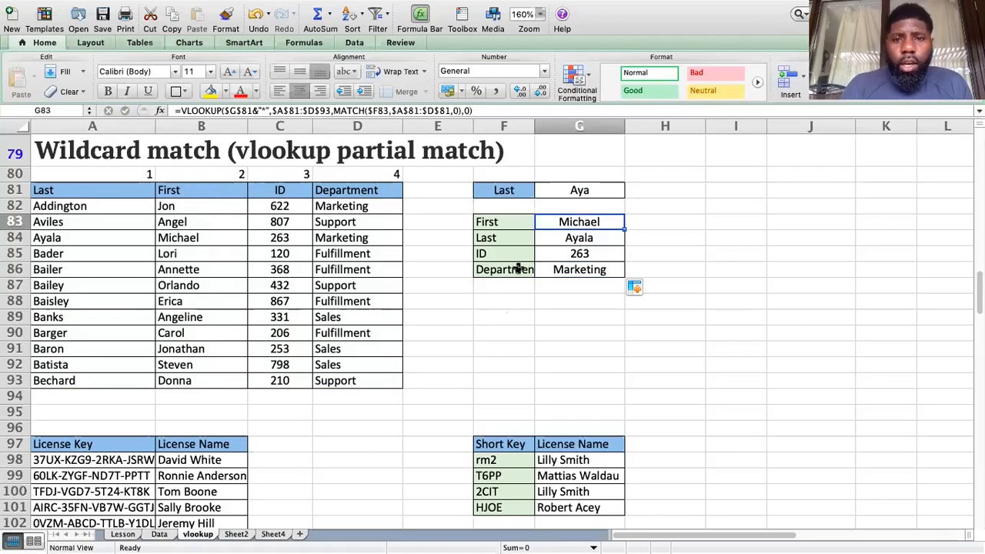
left_click(579, 256)
left_click(575, 268)
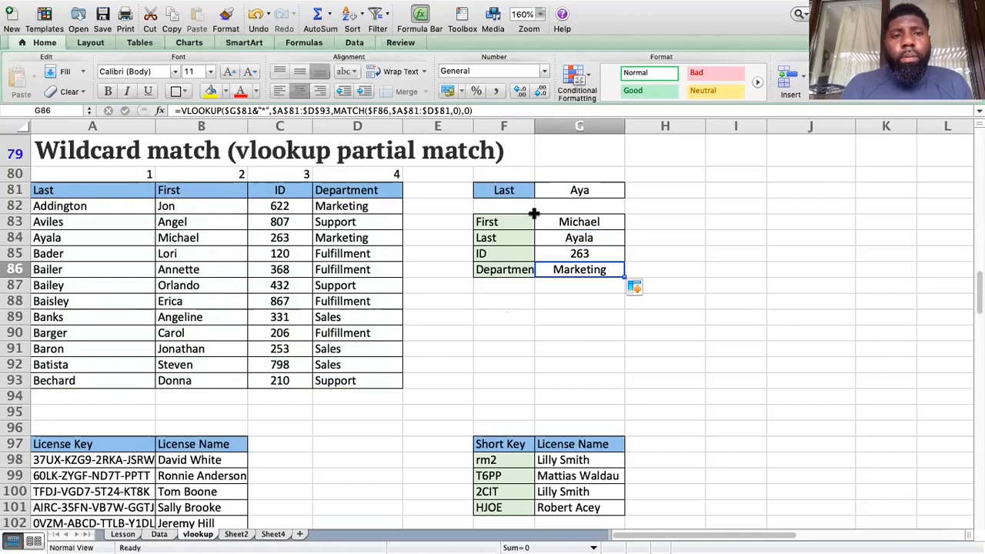
key("super+Up")
key("super+Up")
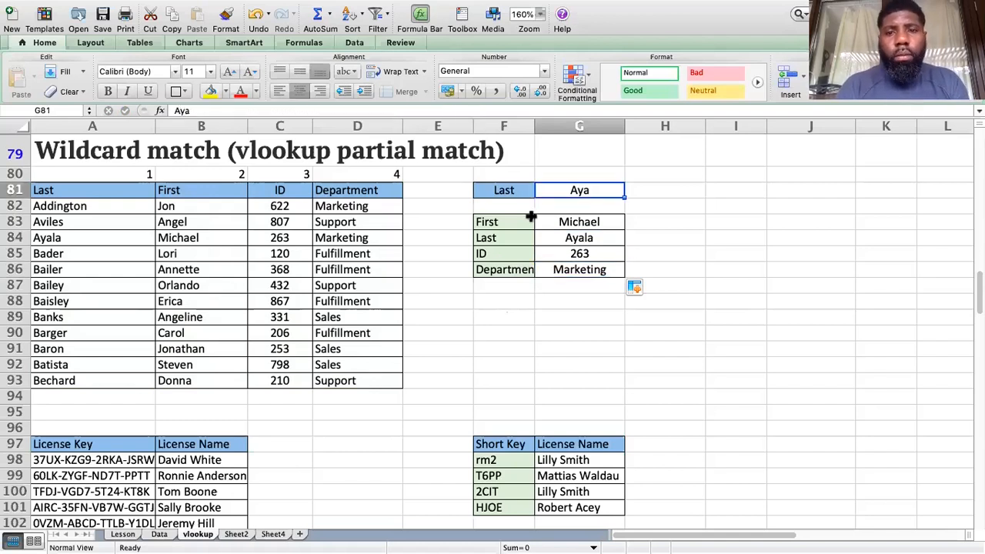
type("bec")
key("Return")
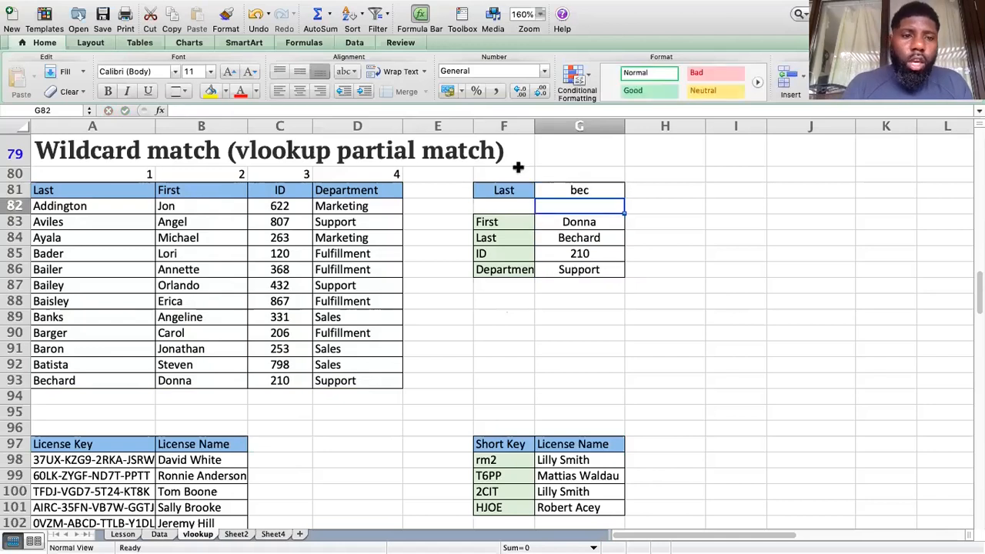
left_click(97, 378)
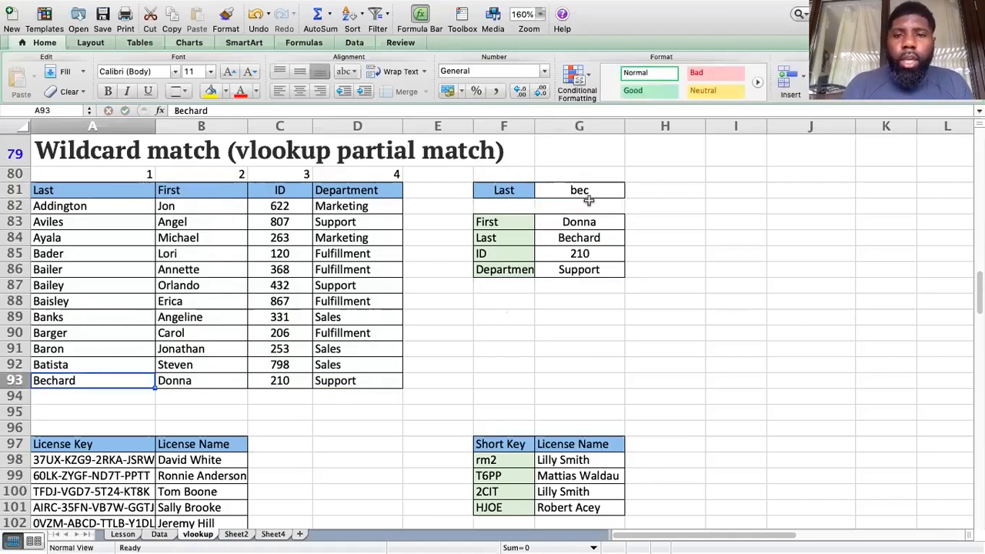
left_click(595, 223)
left_click(594, 241)
key("Down")
key("Down")
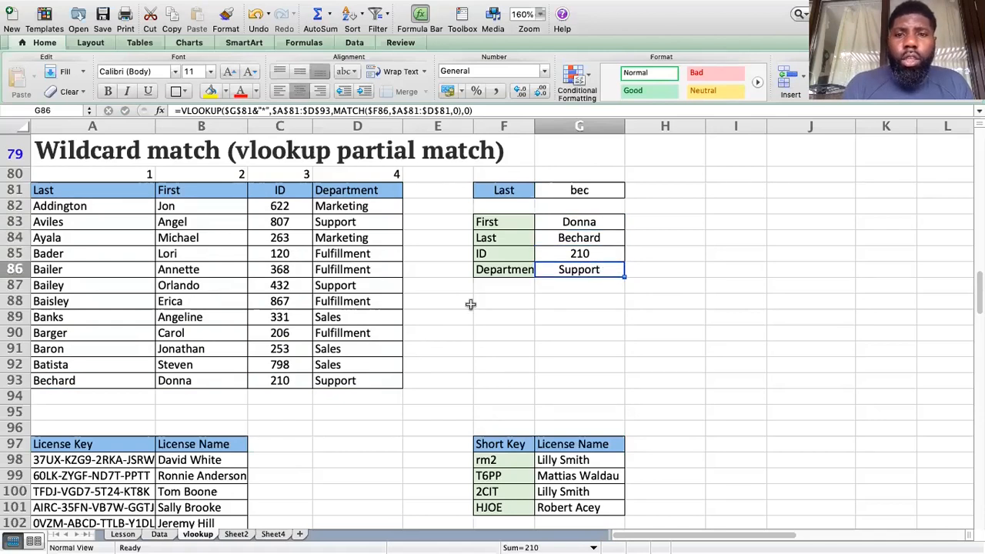
left_click_drag(594, 222, 596, 272)
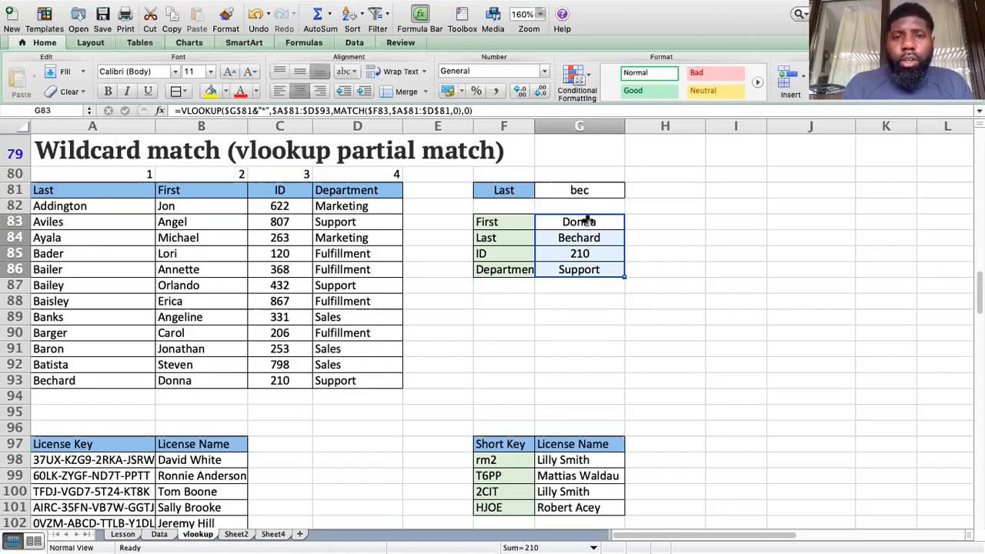
left_click(589, 221)
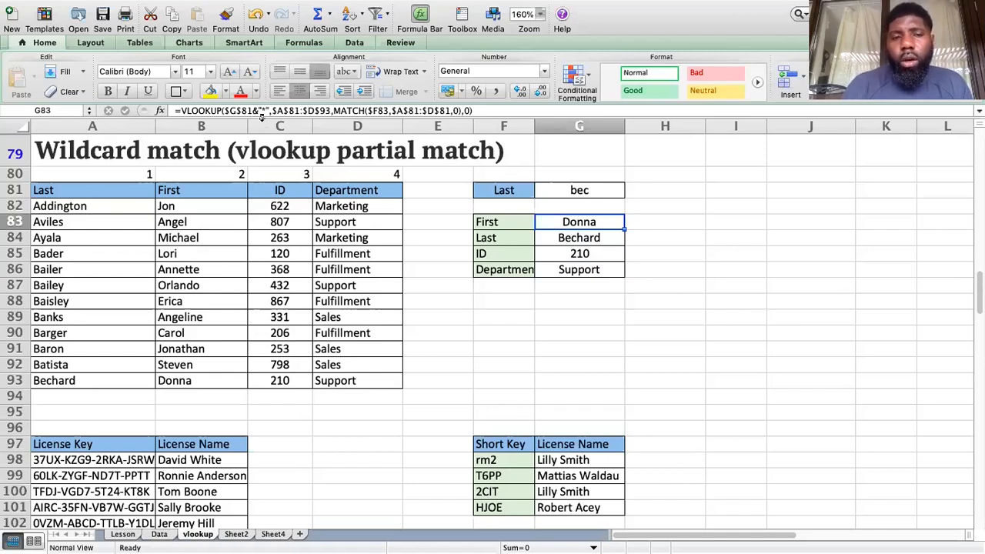
scroll(462, 307, "down", 5)
scroll(493, 323, "up", 1)
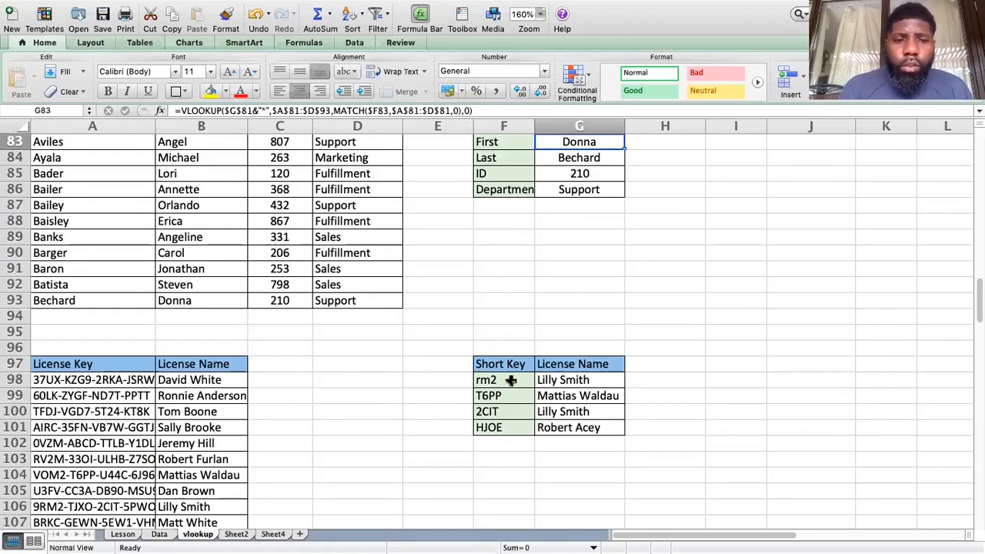
left_click(46, 379)
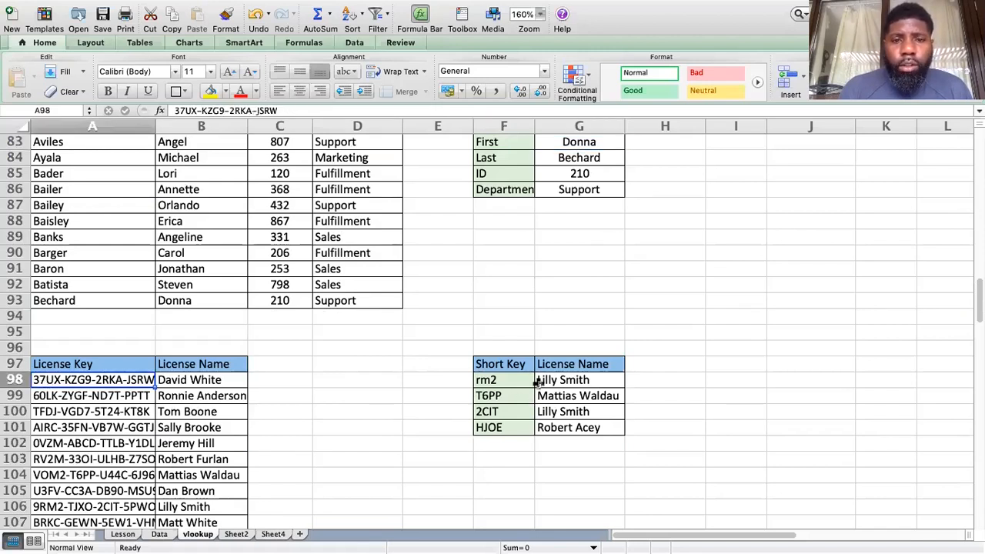
key("super+Right")
key("super+Right")
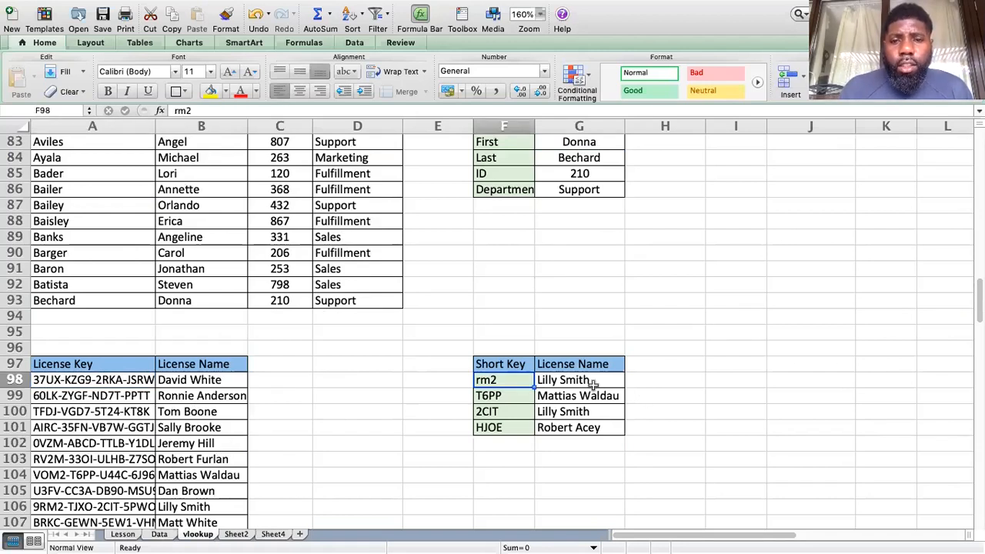
key("Right")
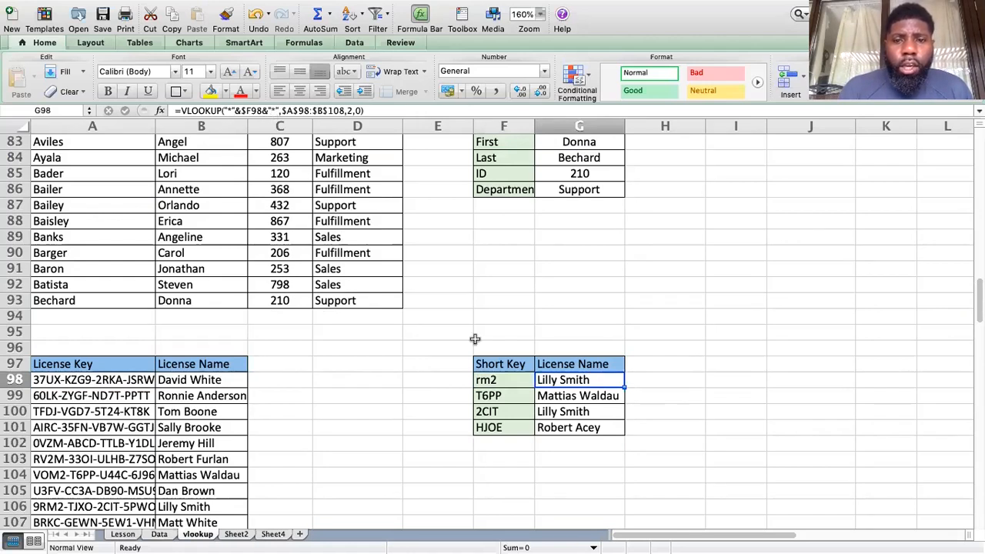
left_click(635, 384)
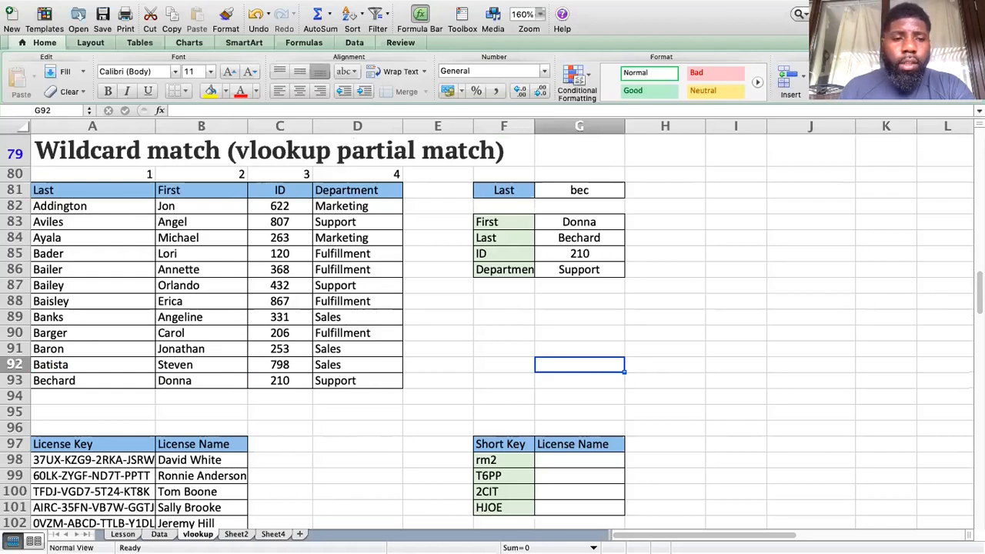
Step: Widen column A to show full license keys, review them, and select G98
scroll(962, 318, "down", 3)
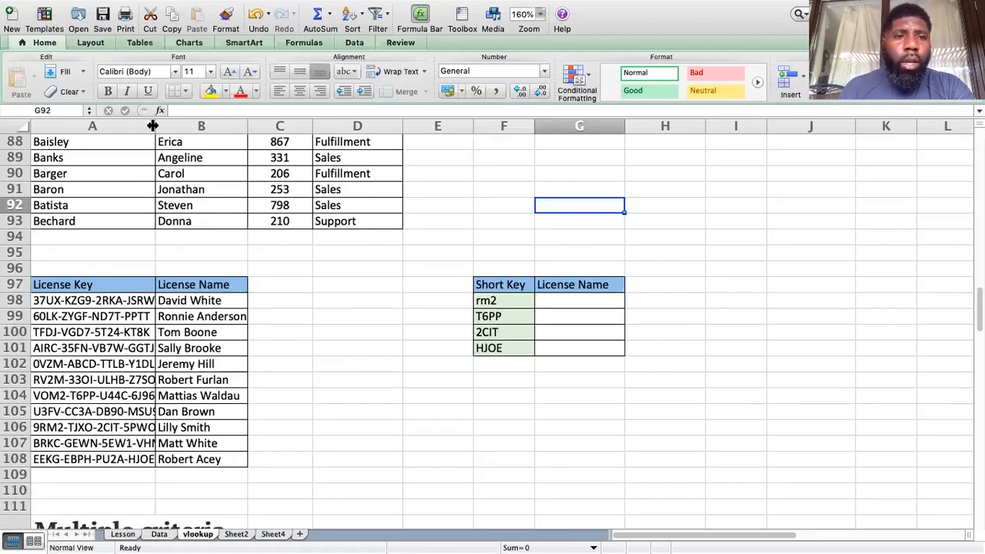
left_click_drag(155, 126, 211, 128)
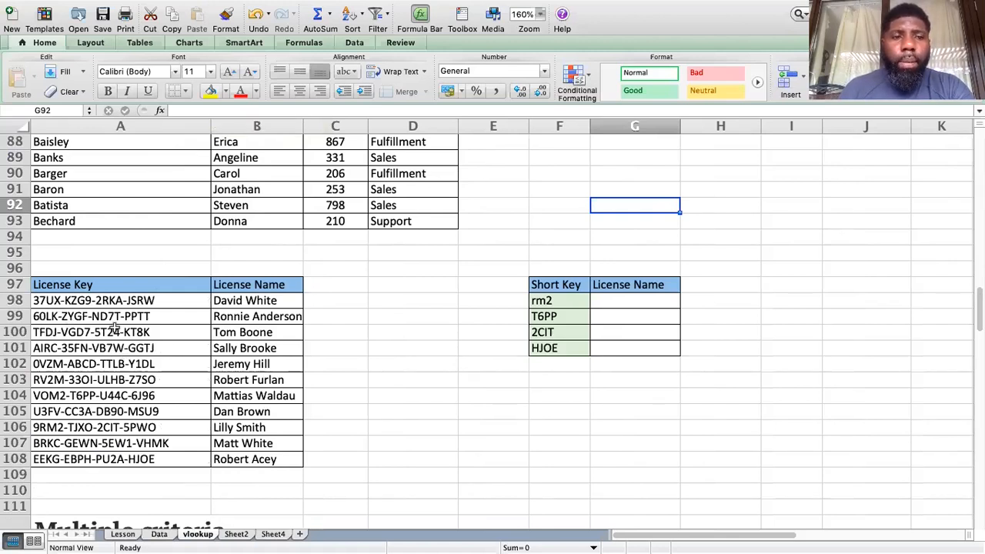
left_click(146, 317)
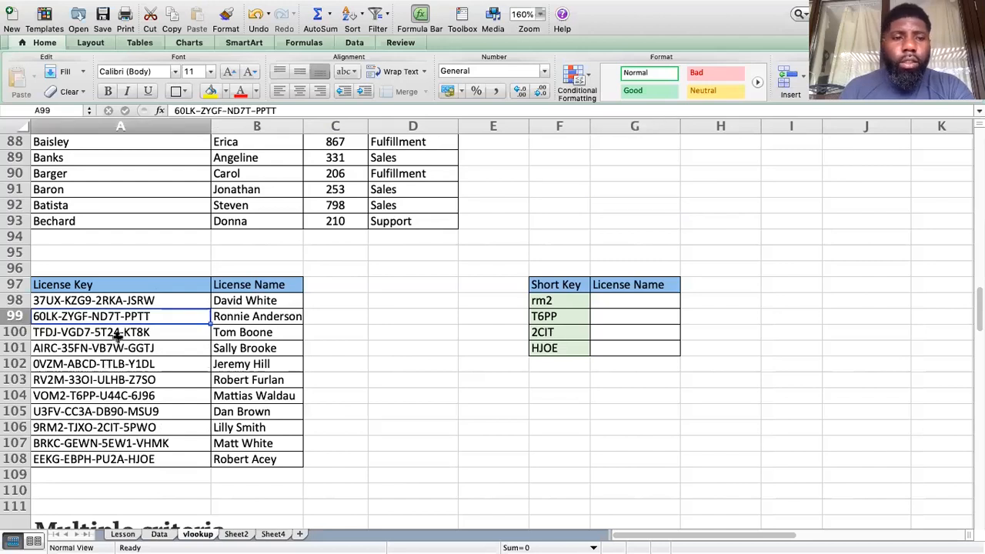
key("Down")
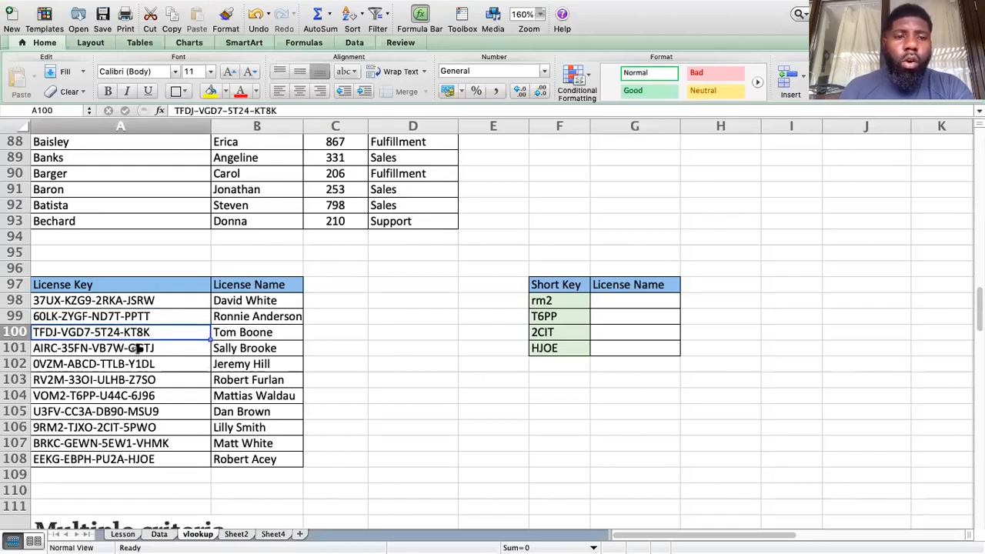
key("Down")
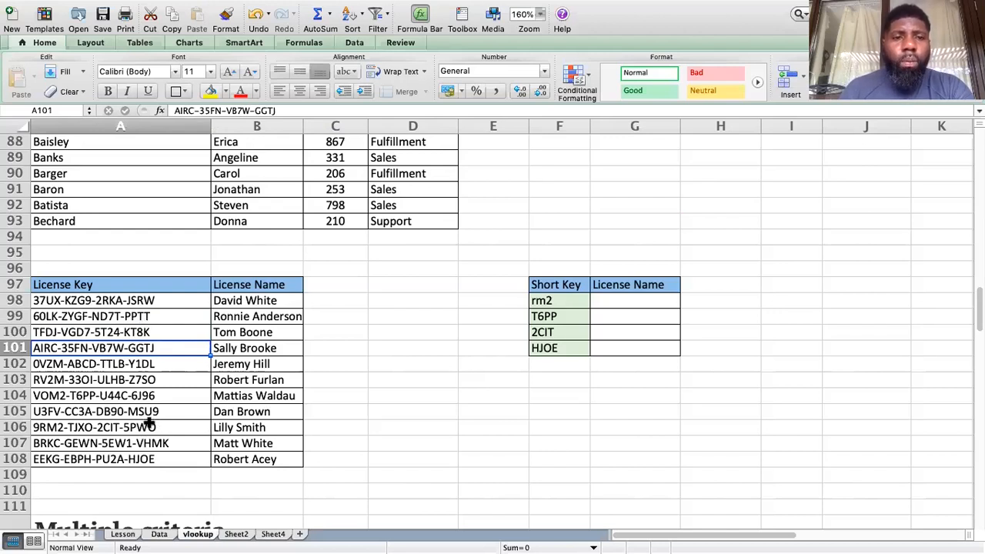
left_click(285, 285)
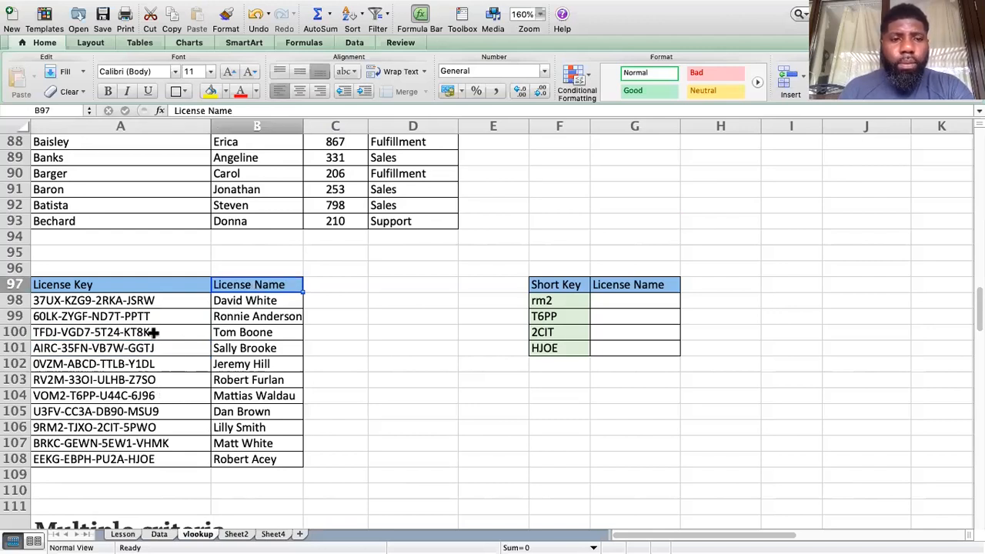
key("Down")
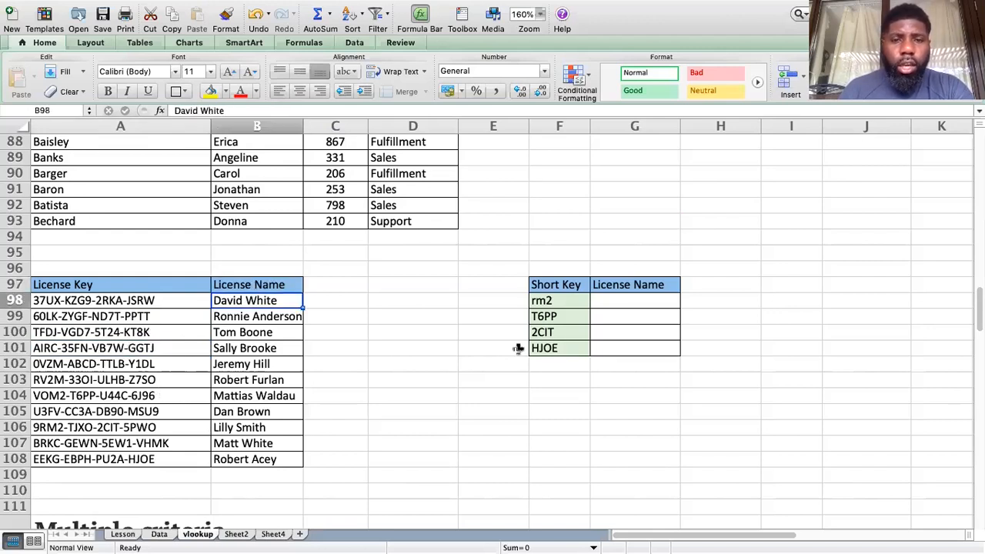
left_click(620, 304)
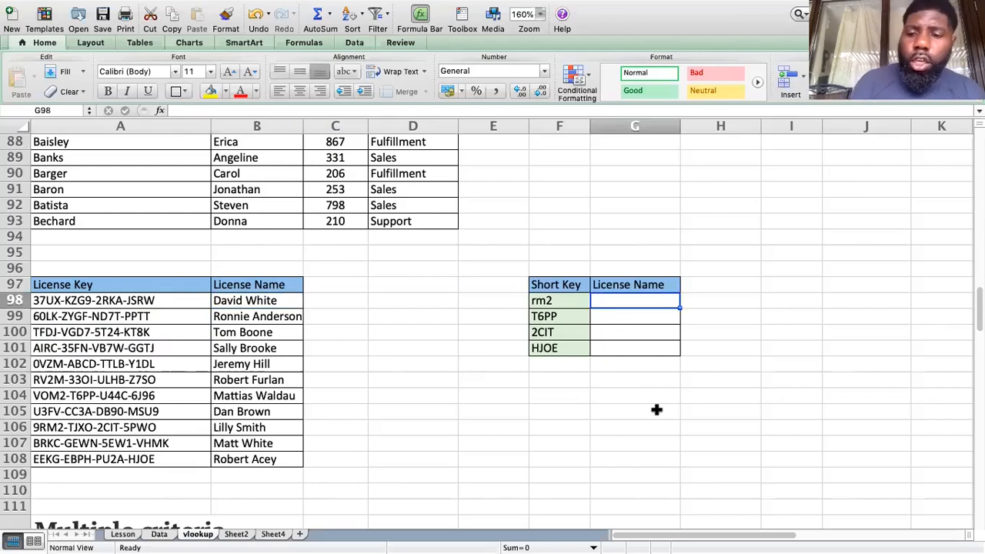
Step: Enter =VLOOKUP($F98,$A$97:$B$108,2,0) in G98 for short key rm2; it returns #N/A
type("=")
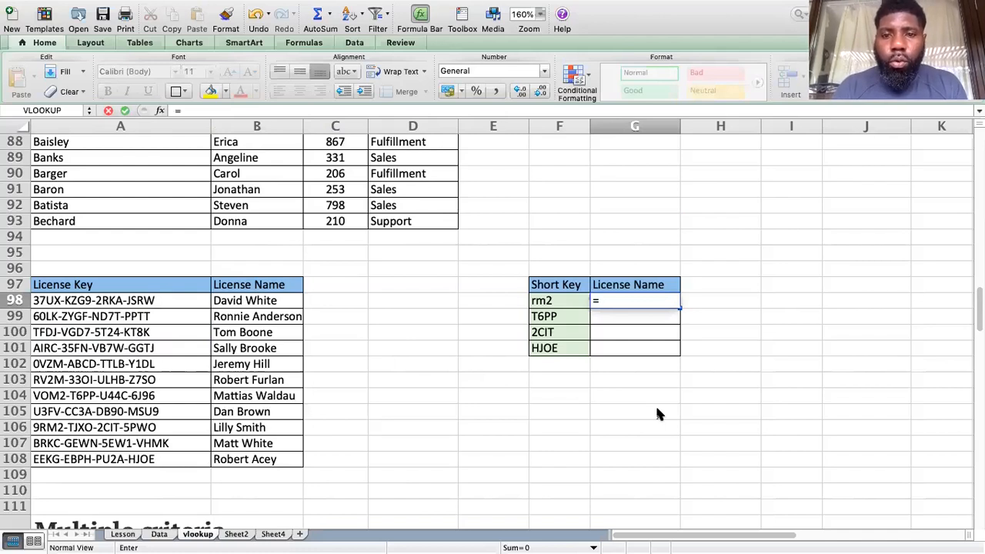
type("vl")
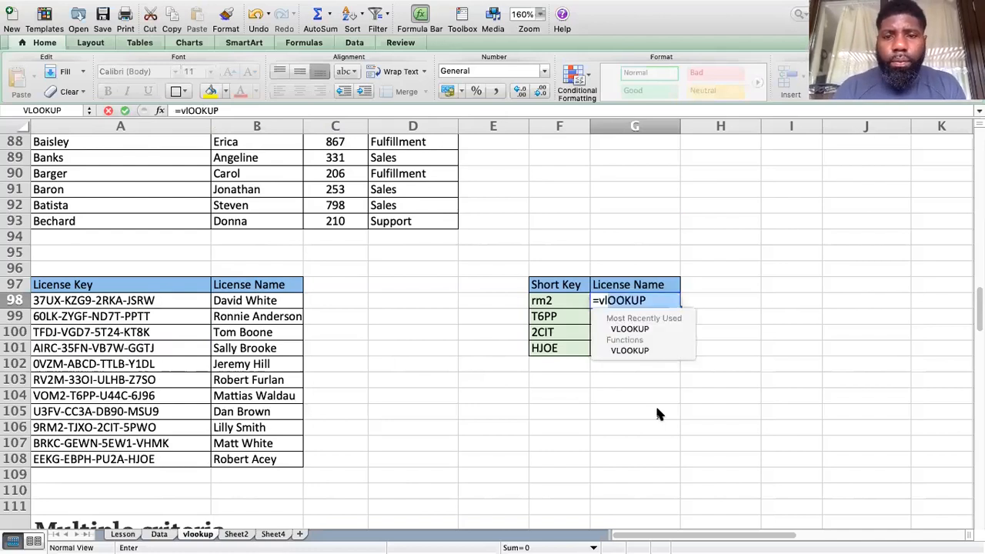
double_click(629, 331)
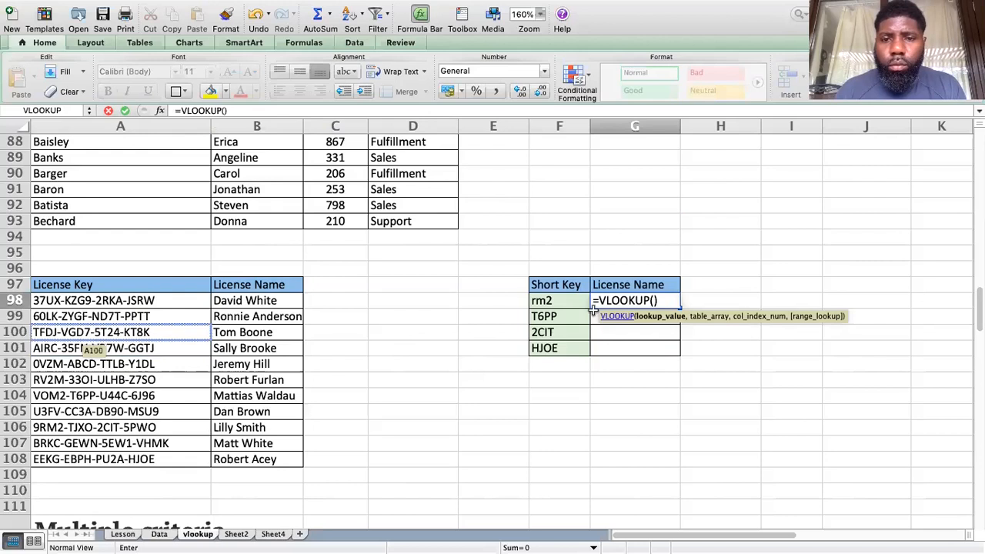
left_click(568, 300)
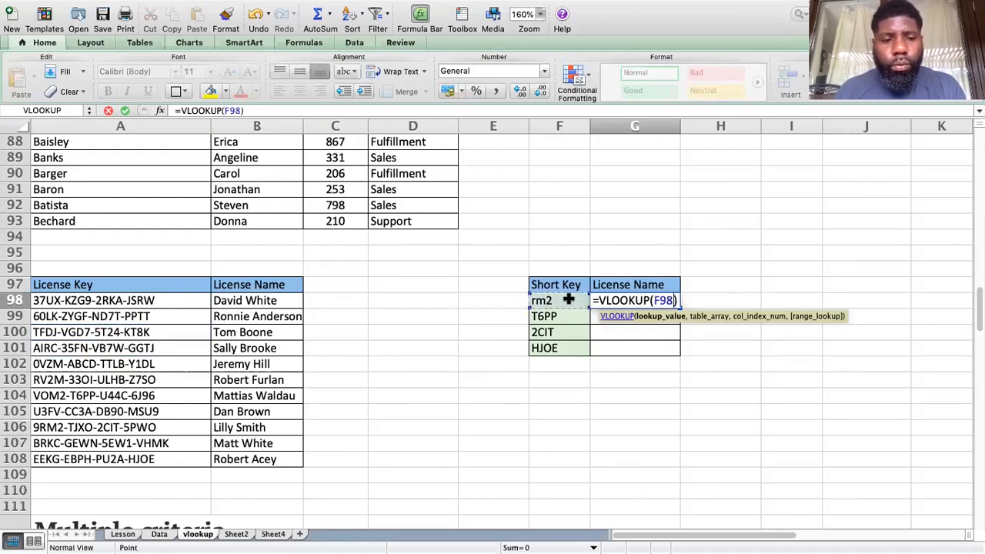
key("super+t")
key("super+t")
key("super+t")
type(",")
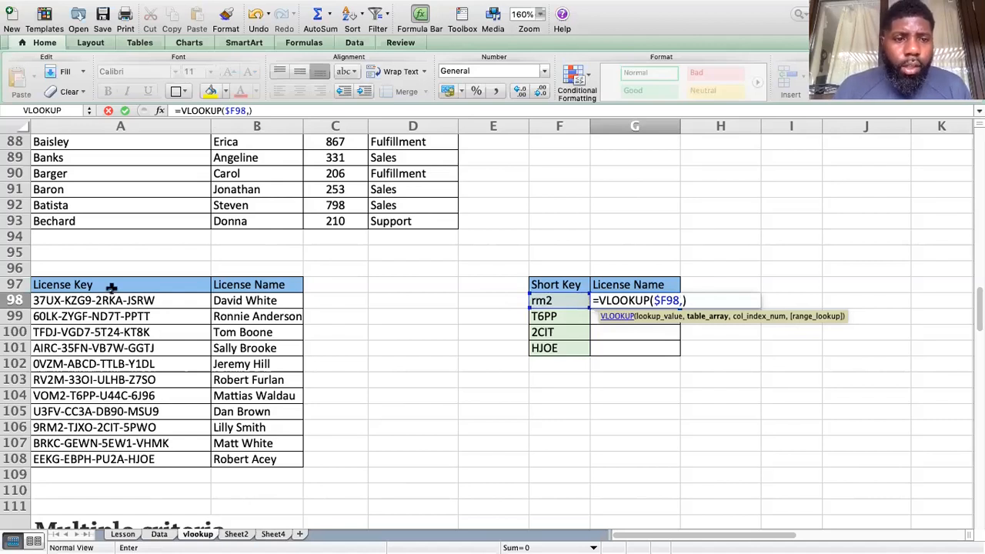
left_click_drag(112, 288, 116, 302)
left_click_drag(254, 450, 259, 454)
key("F4")
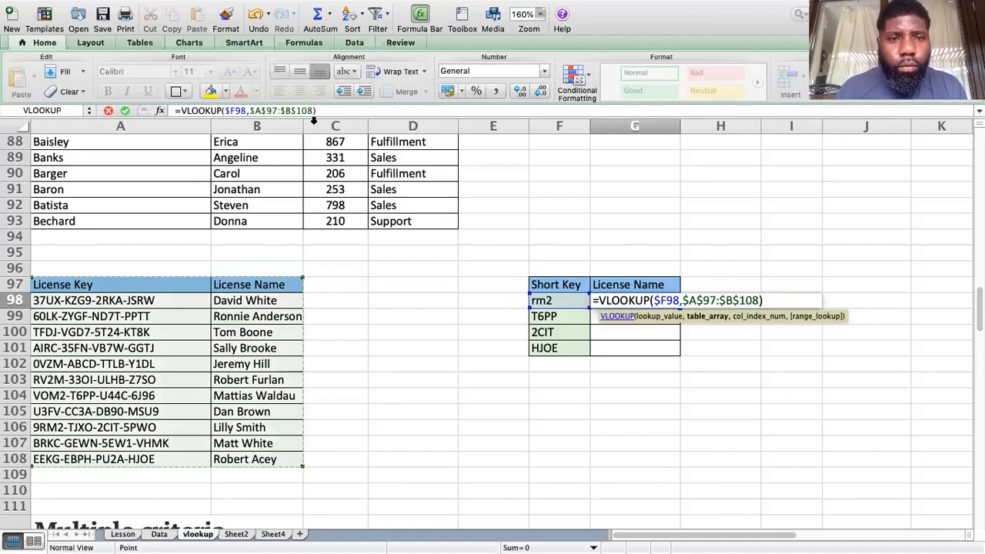
left_click(312, 108)
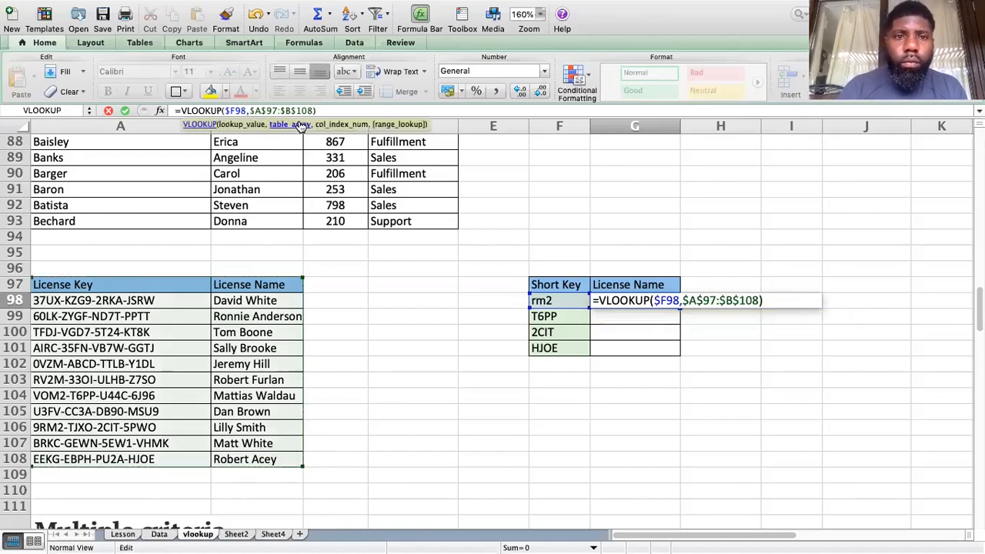
type(",")
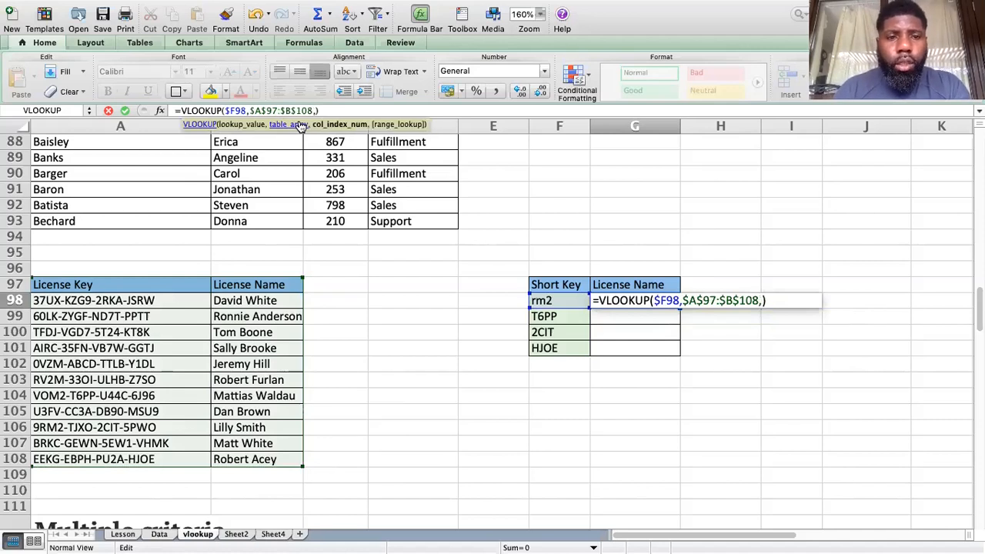
type("2,0")
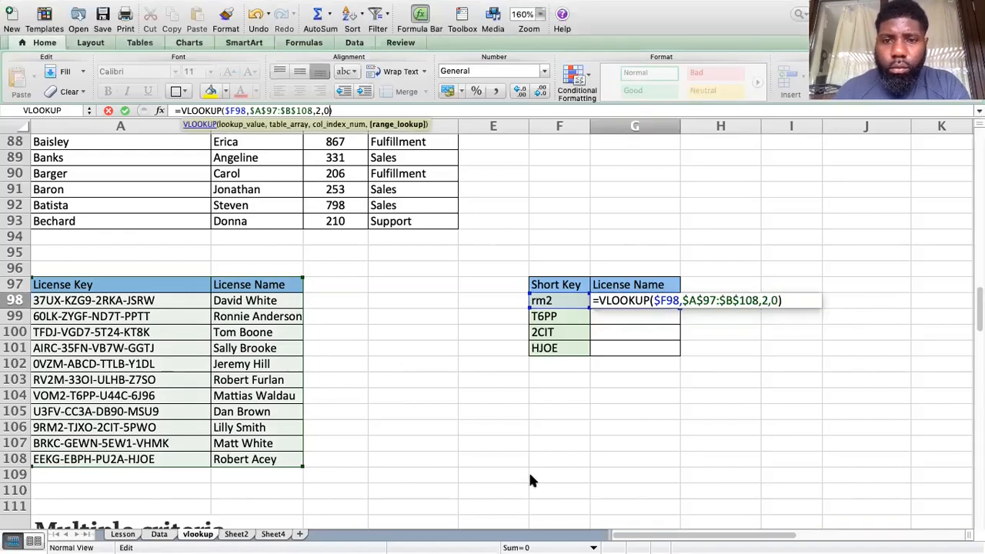
key("Return")
left_click(644, 299)
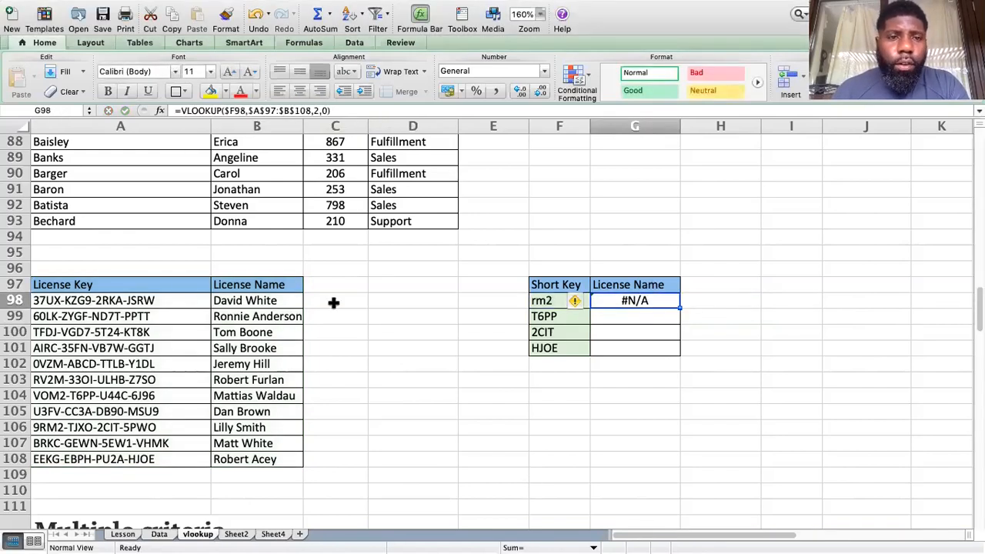
Step: Wrap G98's lookup value as "*"&$F98&"*" so rm2 returns the matching license holder's name
left_click(225, 112)
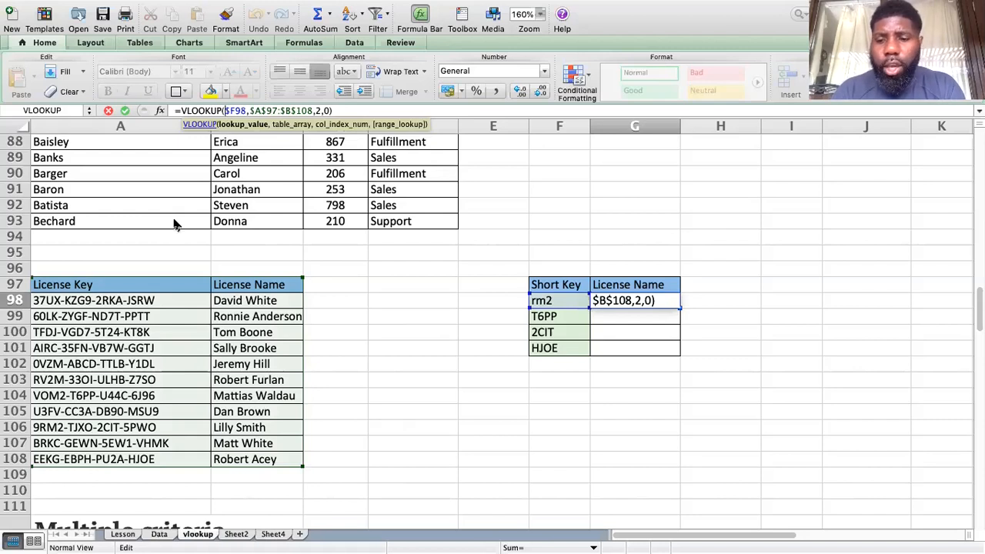
type("\"")
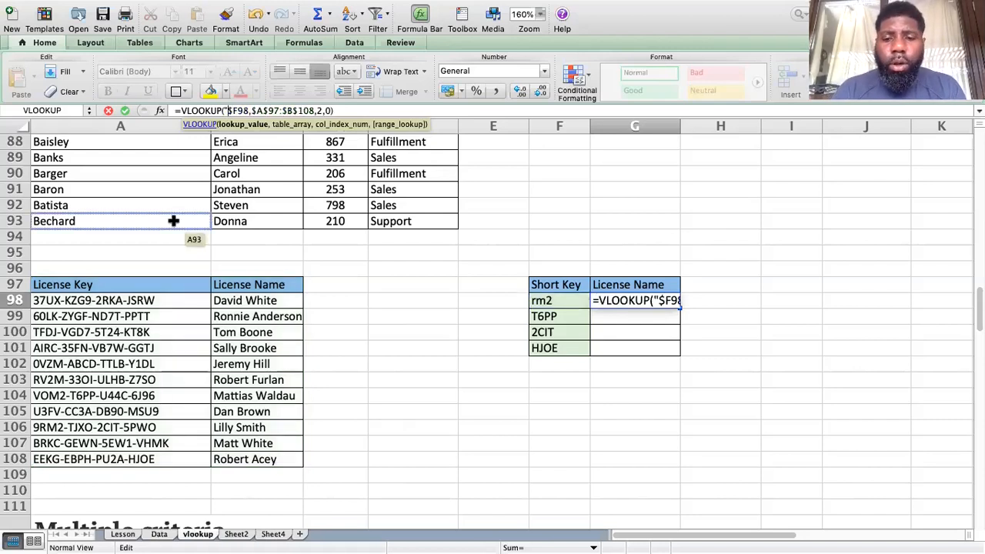
type("*")
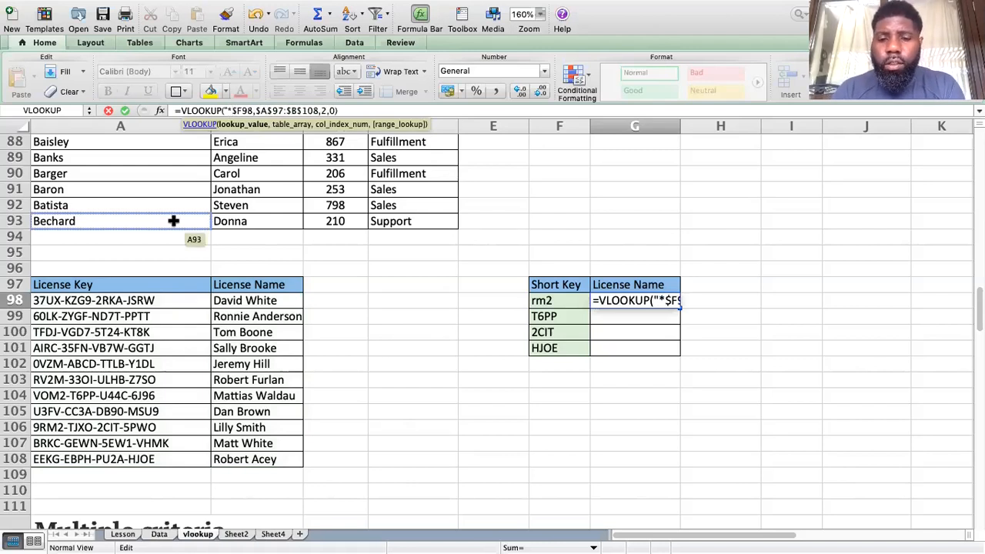
type("\"")
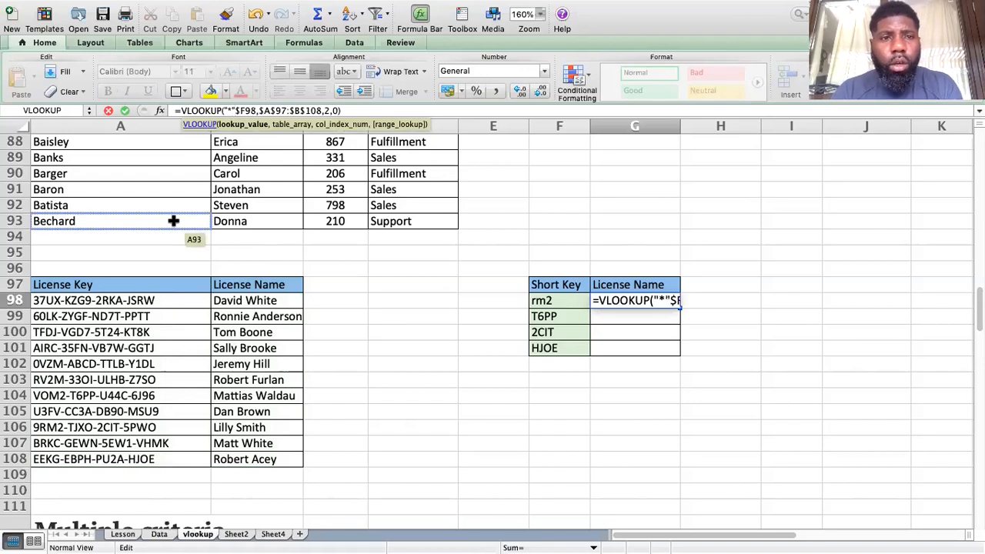
type("&")
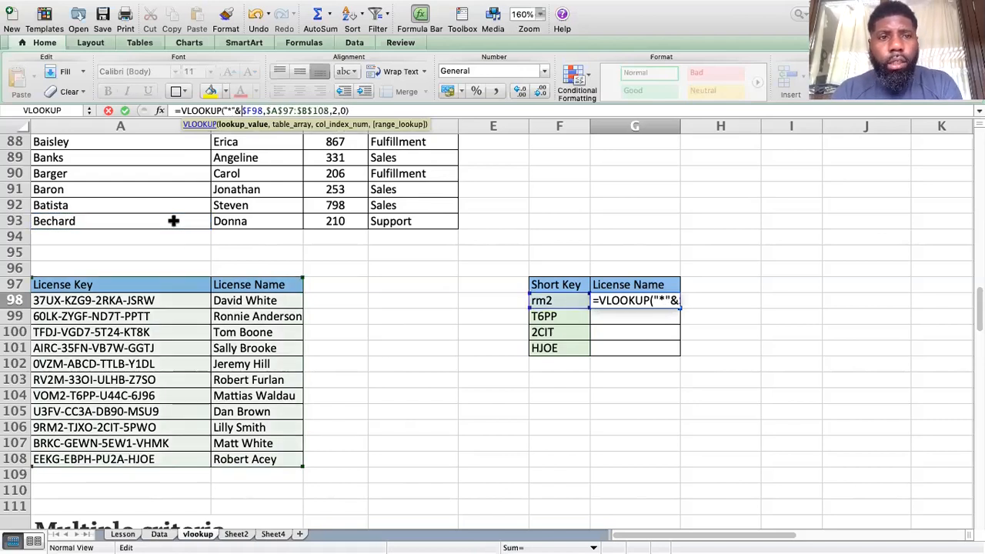
key("Right")
key("Right")
key("Right")
key("Right")
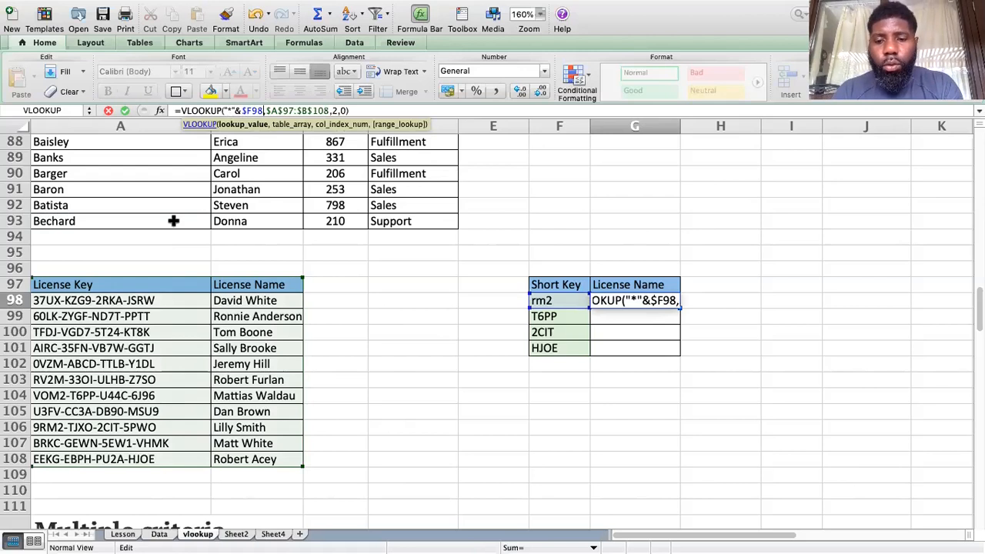
type("&")
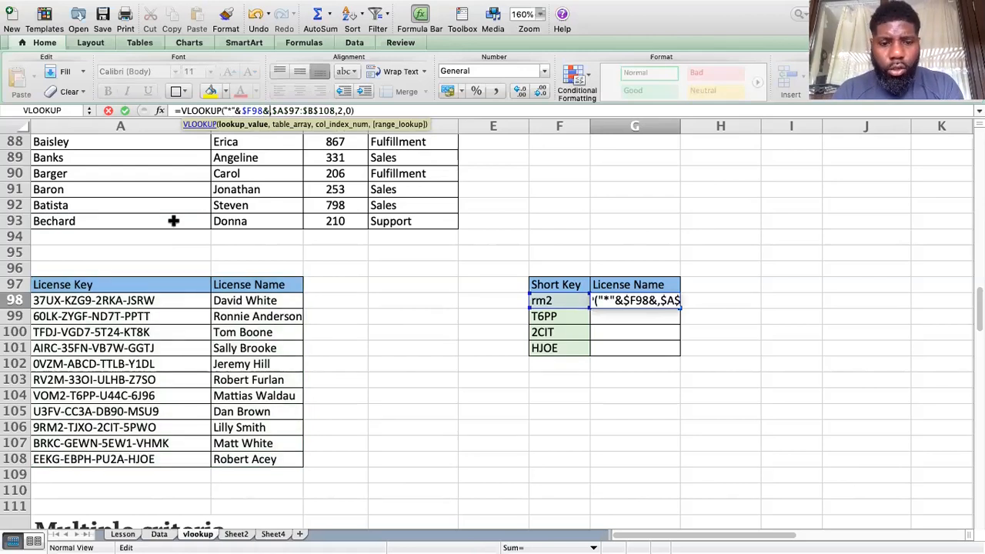
type("\"")
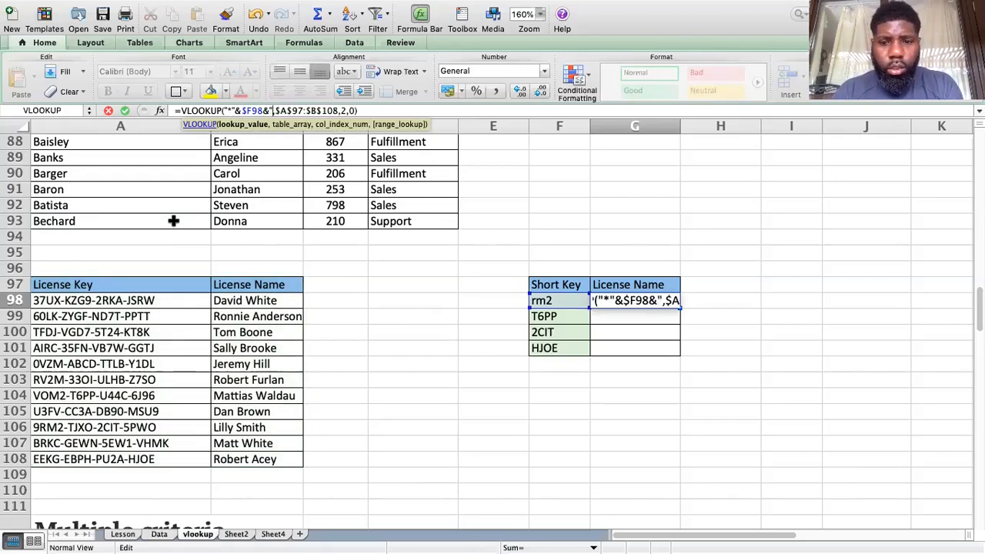
type("*\"")
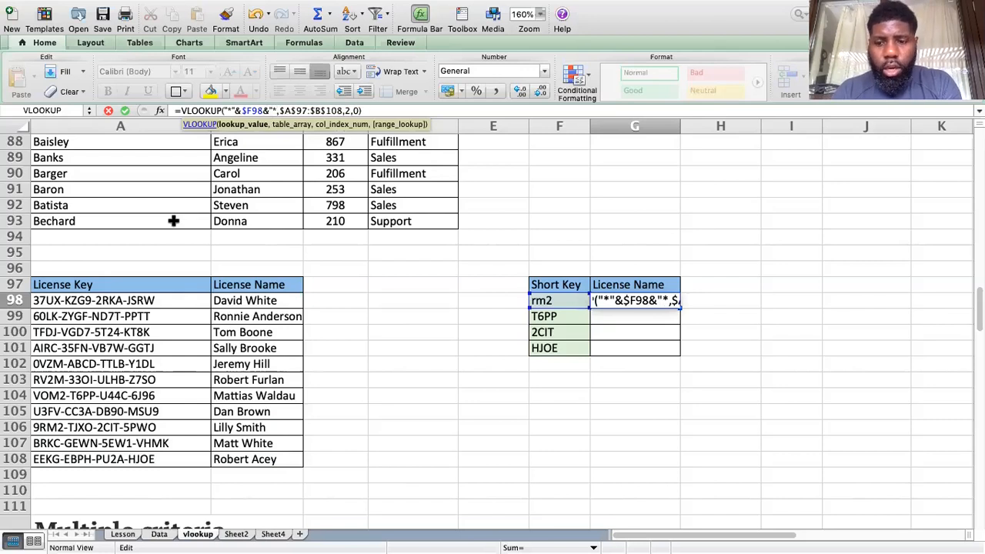
key("Return")
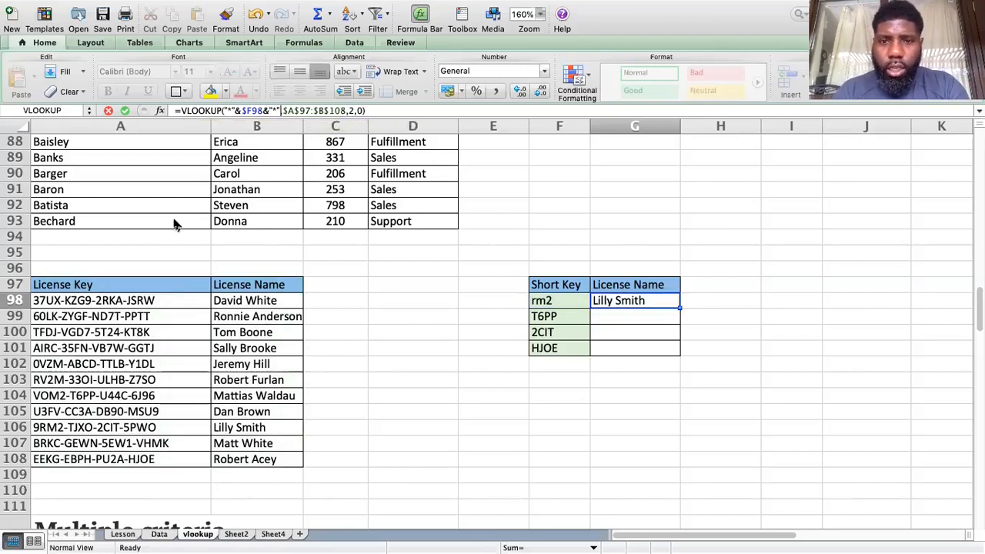
Step: Review G98's wildcard VLOOKUP formula and zoom the sheet from 160% to 205%
key("Up")
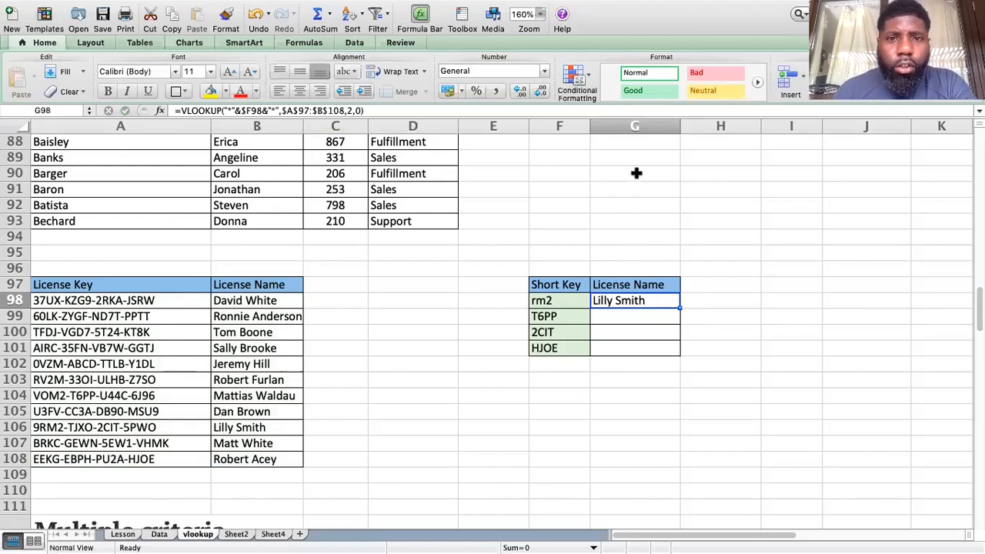
left_click(764, 255)
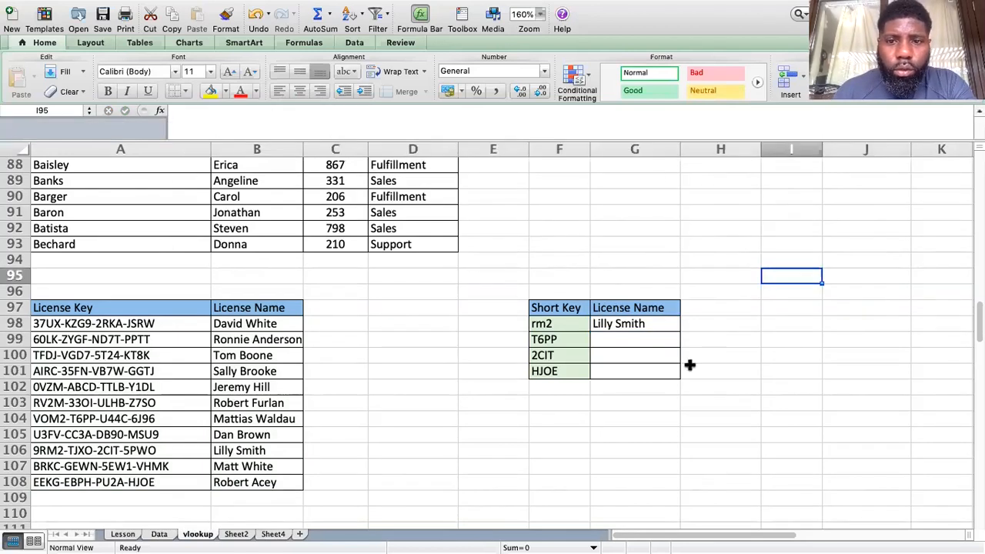
left_click(690, 369)
left_click(635, 321)
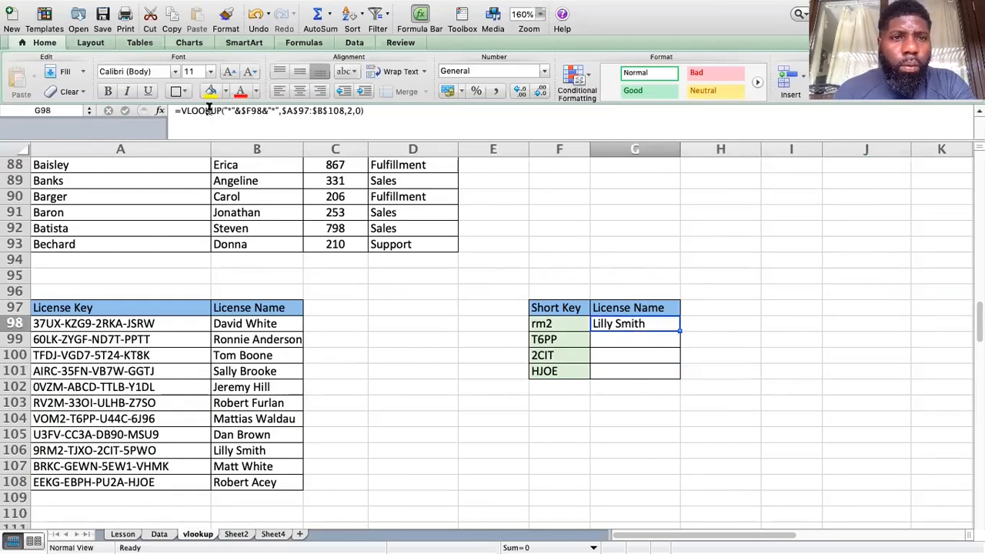
scroll(273, 160, "up", 3)
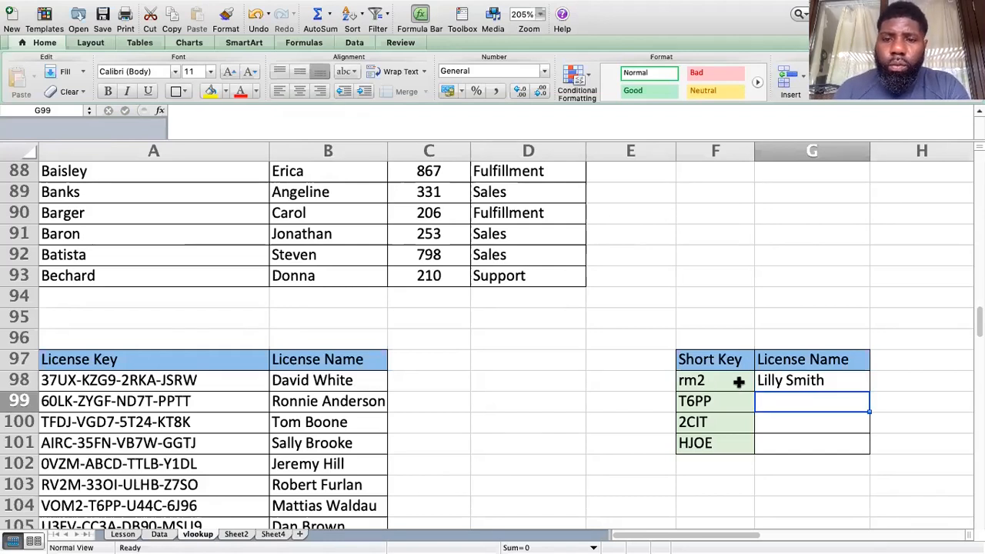
left_click(703, 386)
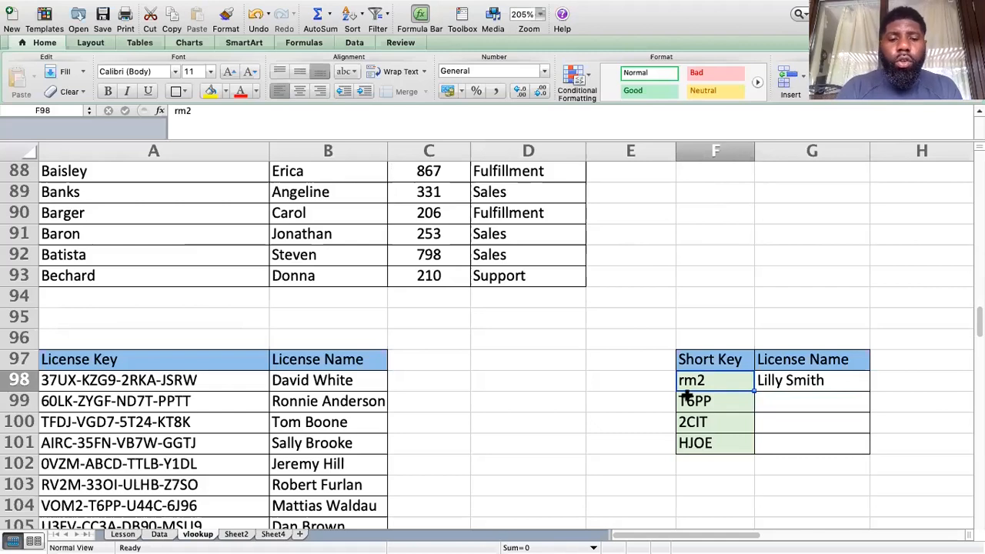
type("JS")
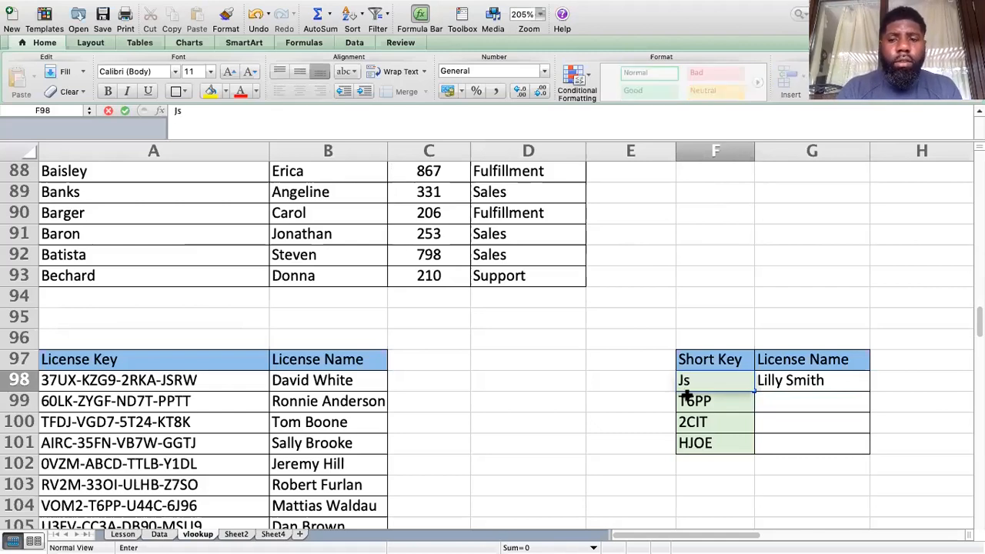
type("R")
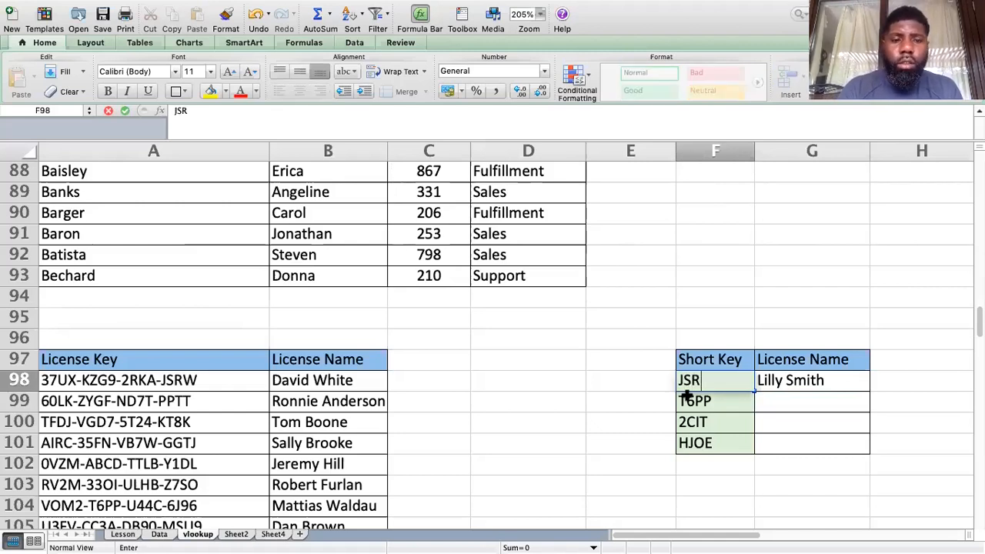
type("W")
key("Return")
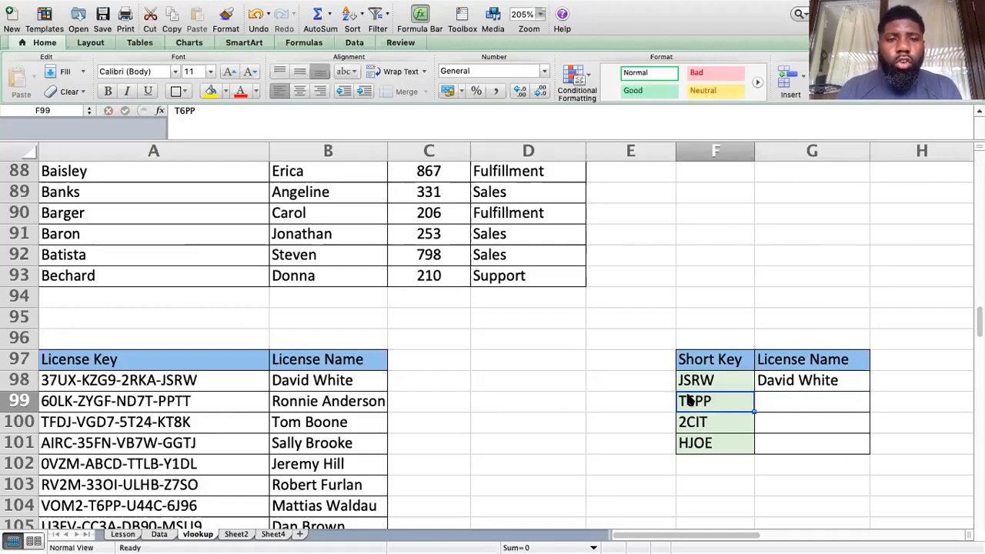
key("Up")
key("Down")
key("Up")
Step: Clear formatting and contents of the leftover T6PP, 2CIT and HJOE short-key rows
left_click(907, 380)
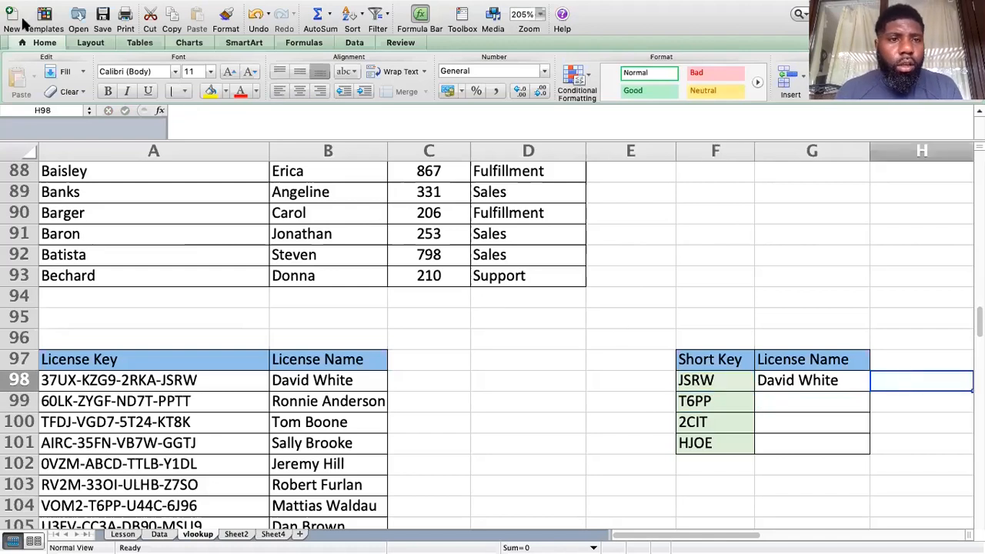
left_click(225, 19)
mouse_move(667, 399)
left_mouse_down()
mouse_move(837, 474)
mouse_move(873, 477)
left_mouse_up()
left_click(802, 460)
left_click_drag(707, 401, 844, 457)
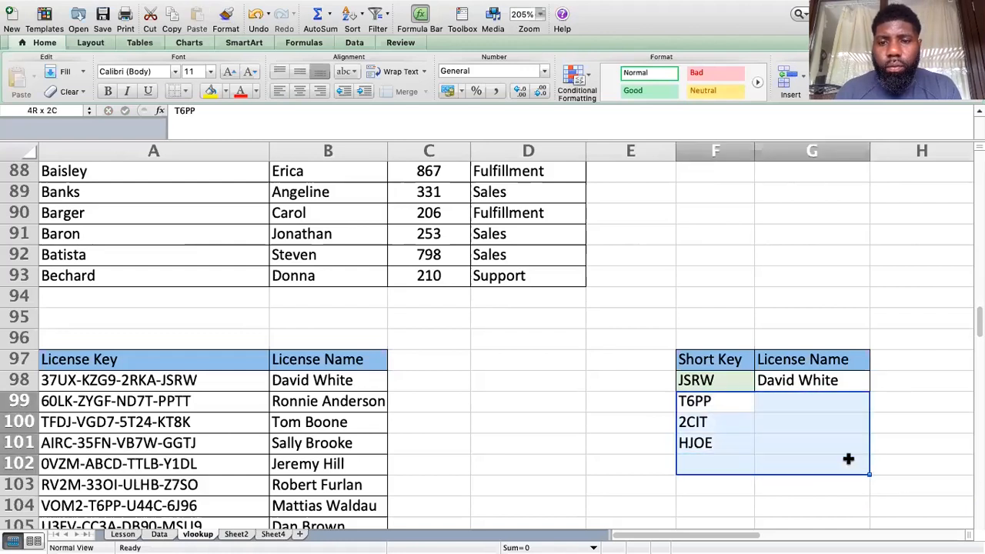
key("Delete")
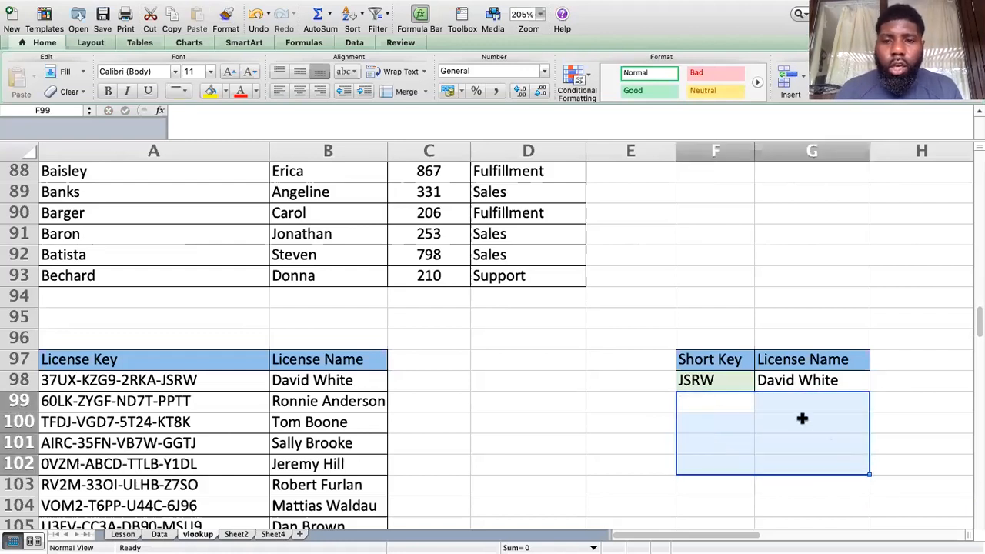
left_click(706, 382)
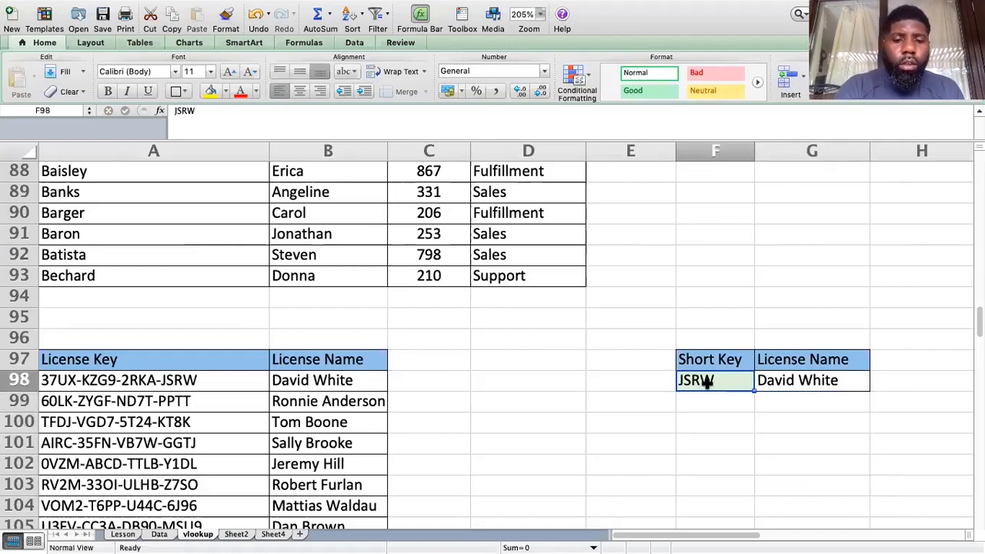
type("5t24")
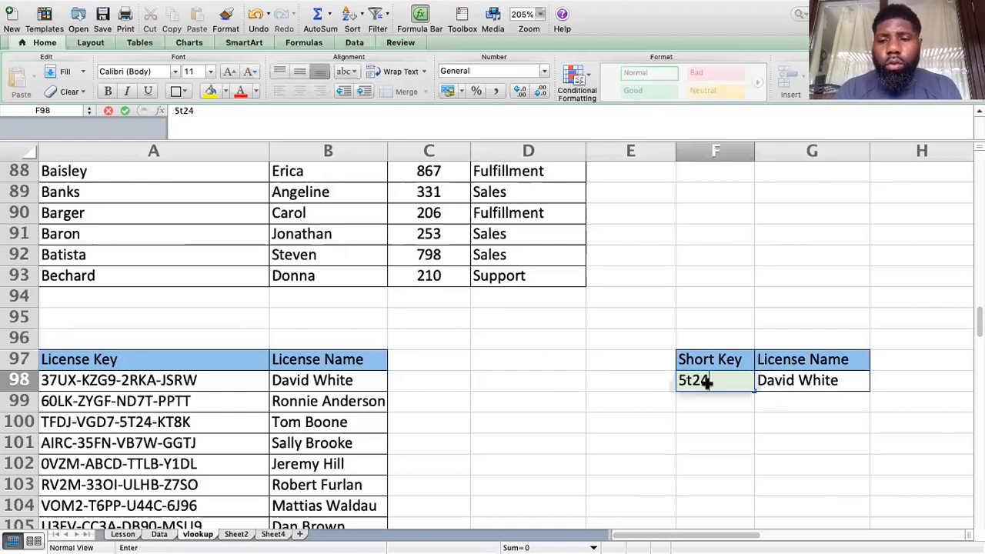
key("Return")
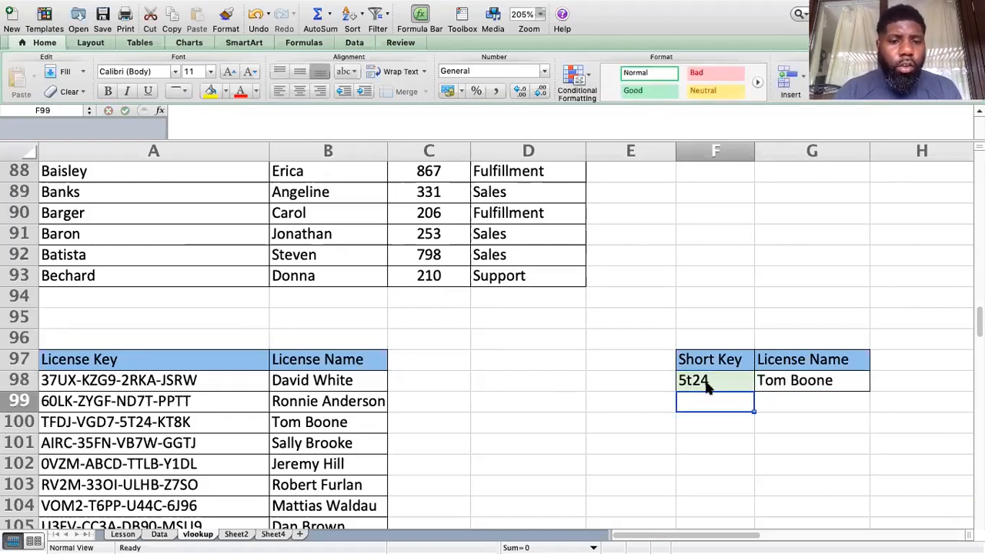
left_click(338, 485)
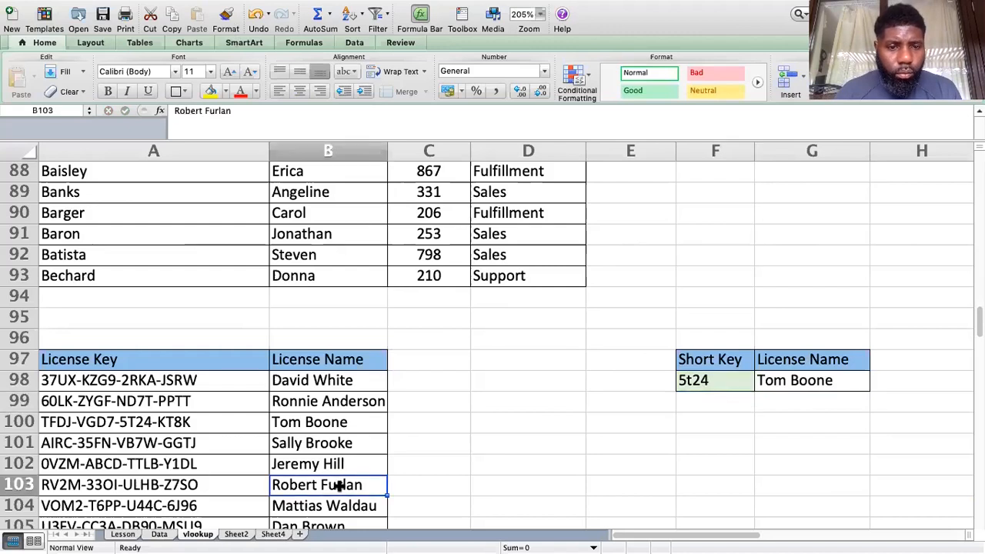
left_click(334, 422)
left_click(198, 449)
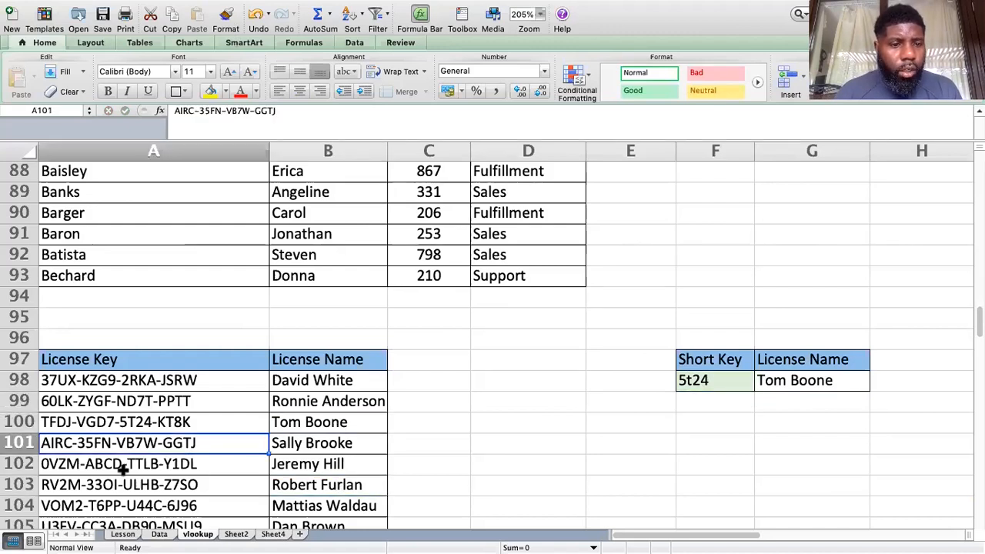
left_click(123, 470)
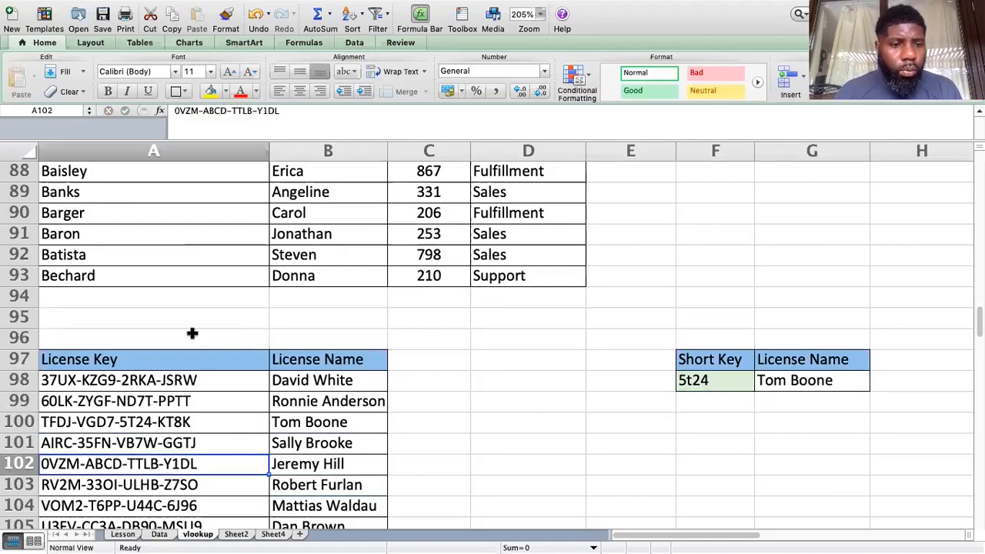
Step: Change the short key to ulhb and check the wildcard VLOOKUP result beside it
left_click(720, 380)
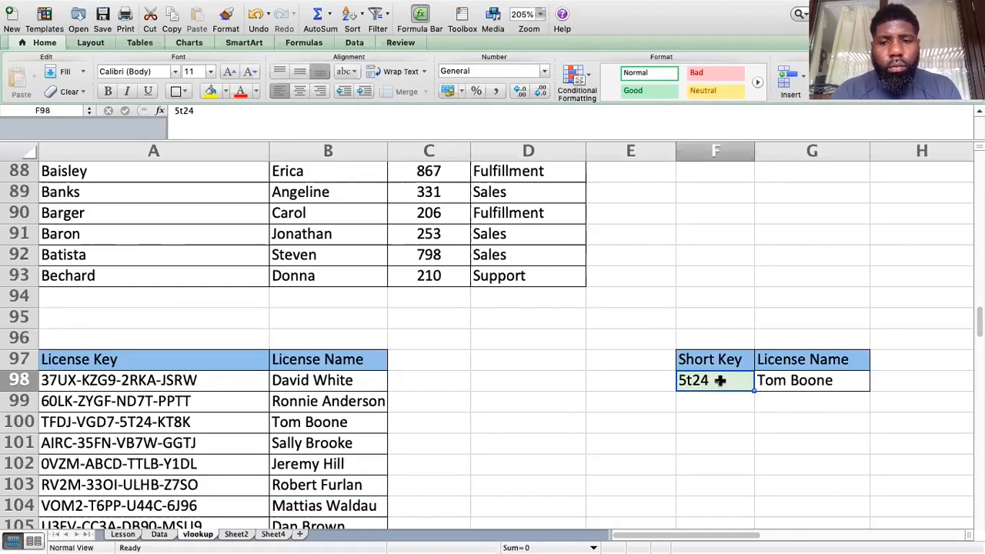
type("u")
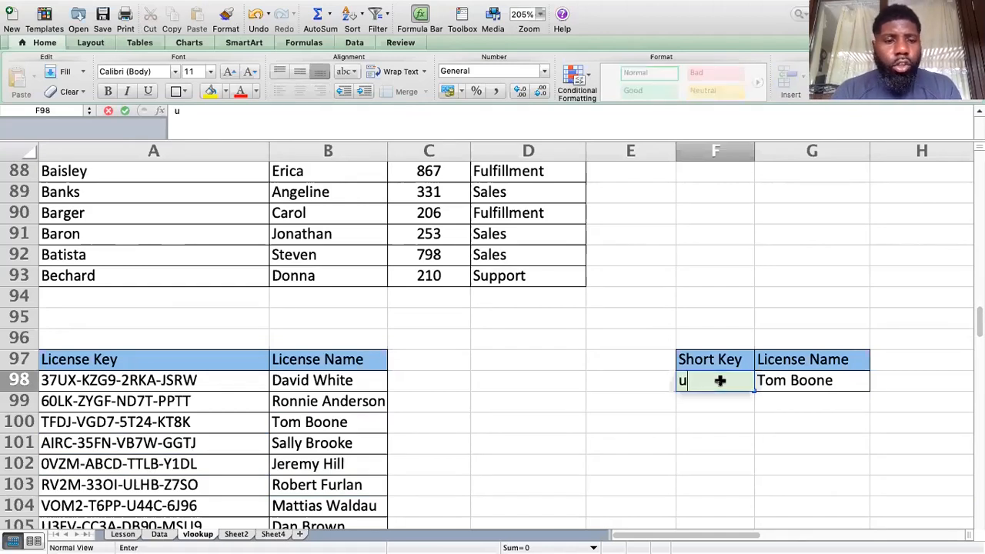
type("lhb")
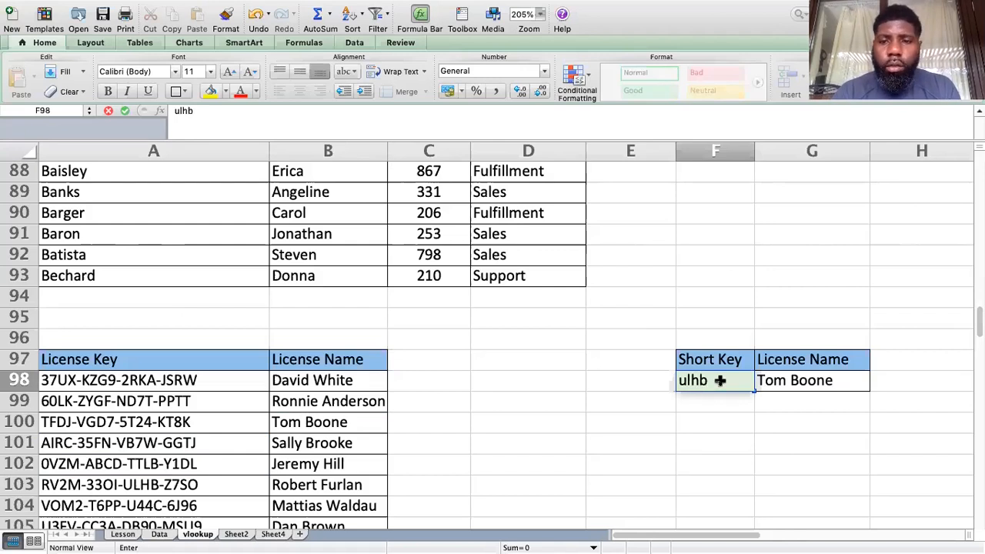
key("Return")
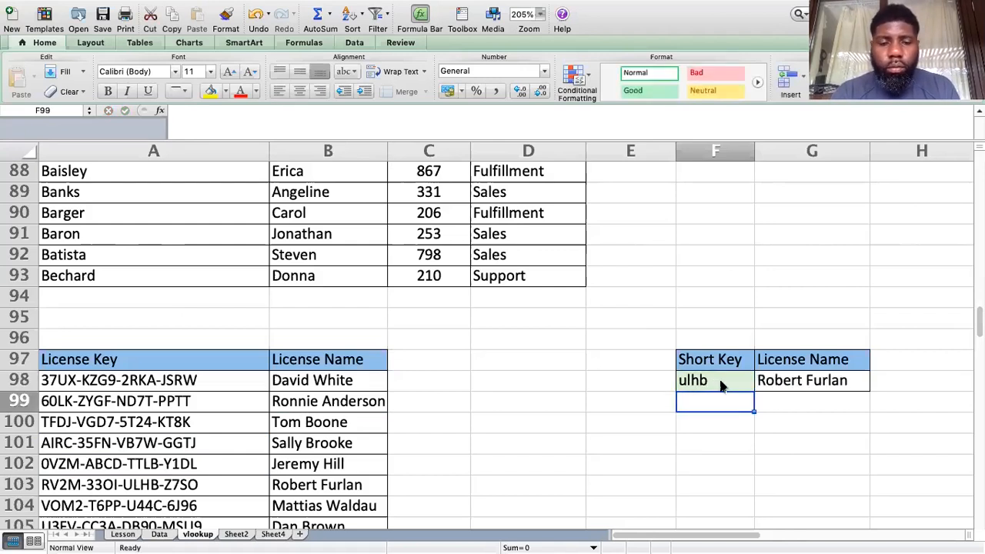
left_click(722, 385)
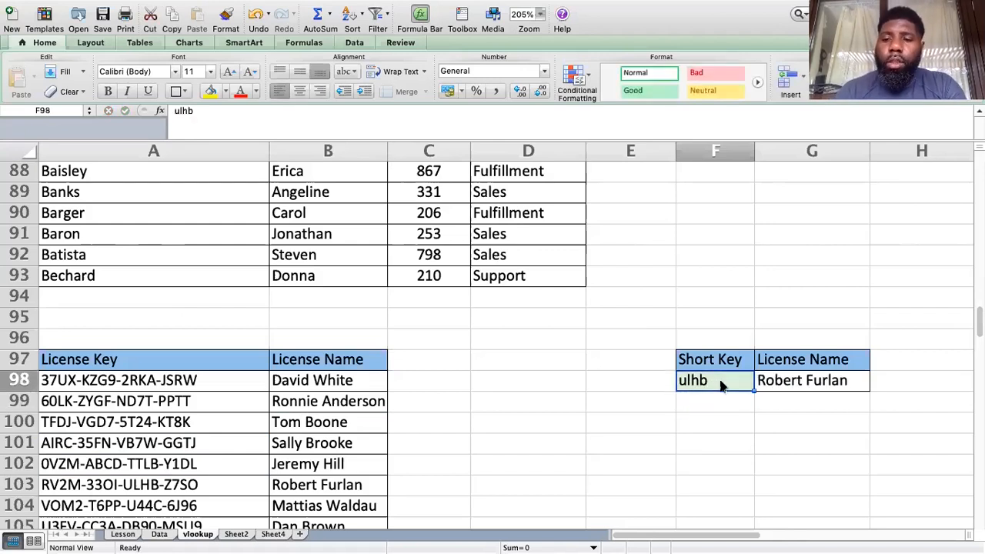
key("Right")
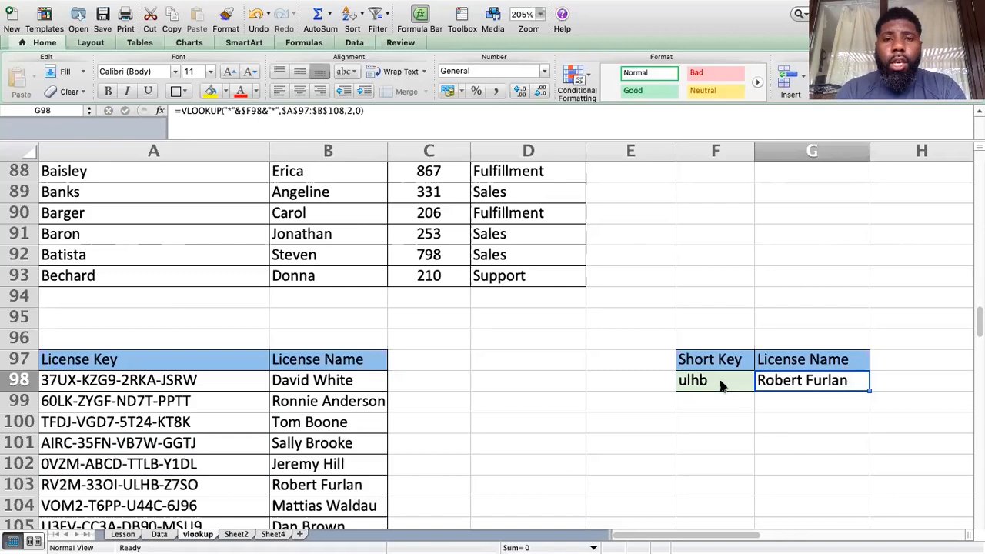
left_click(722, 385)
key("Right")
left_click(721, 385)
key("Right")
left_click(722, 384)
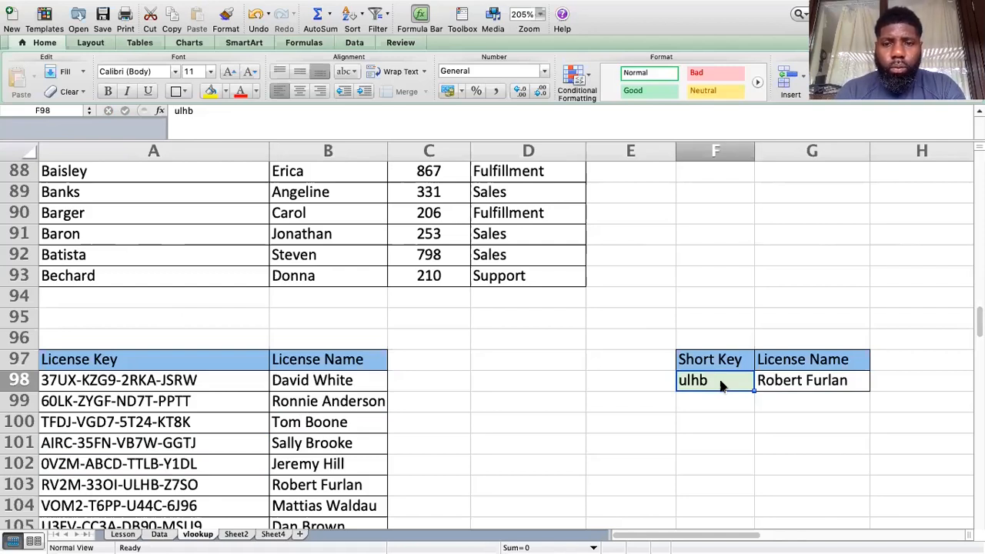
key("Right")
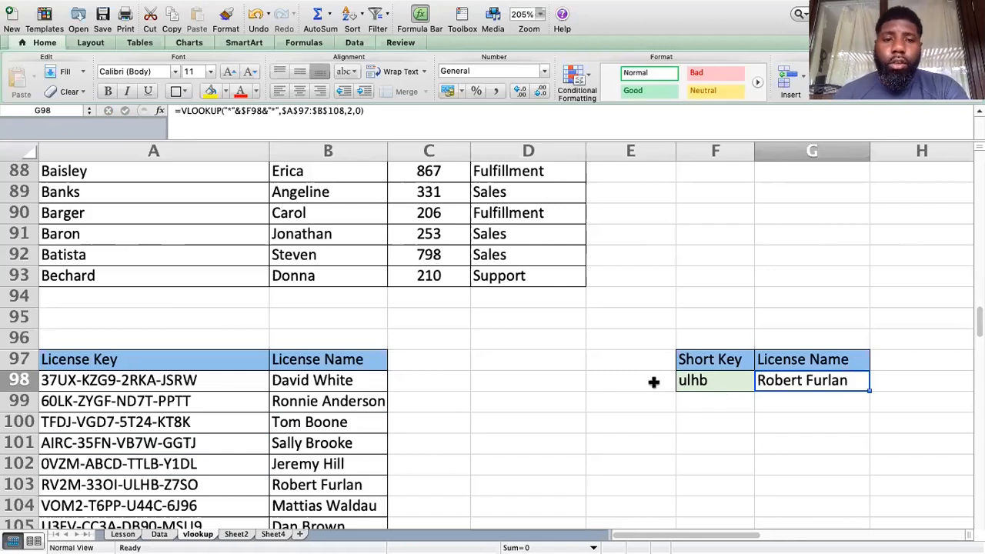
Step: Scroll past the license table to the Multiple criteria example with its blank Group result
left_click(588, 388)
scroll(588, 389, "down", 1)
scroll(589, 388, "up", 3)
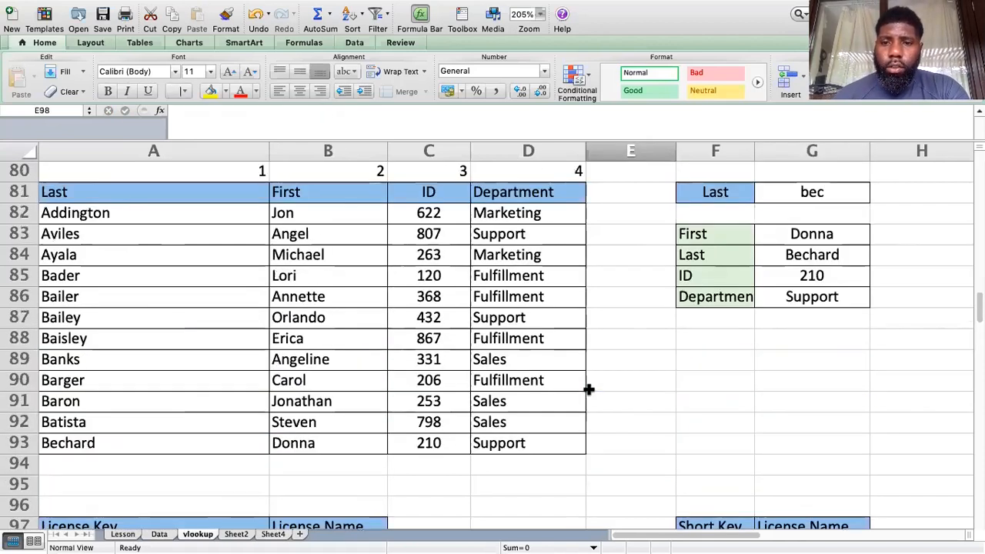
scroll(589, 389, "down", 3)
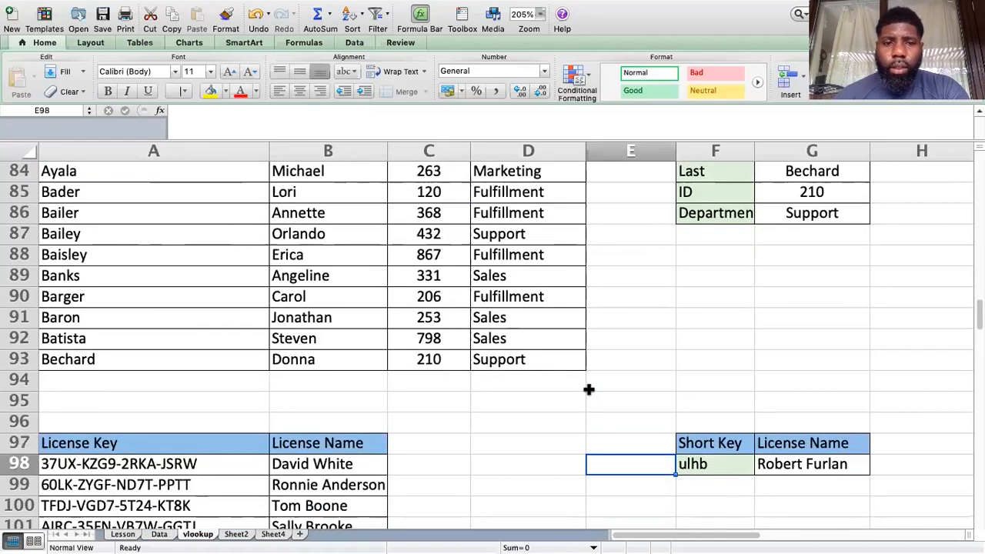
scroll(588, 388, "up", 1)
scroll(588, 389, "down", 2)
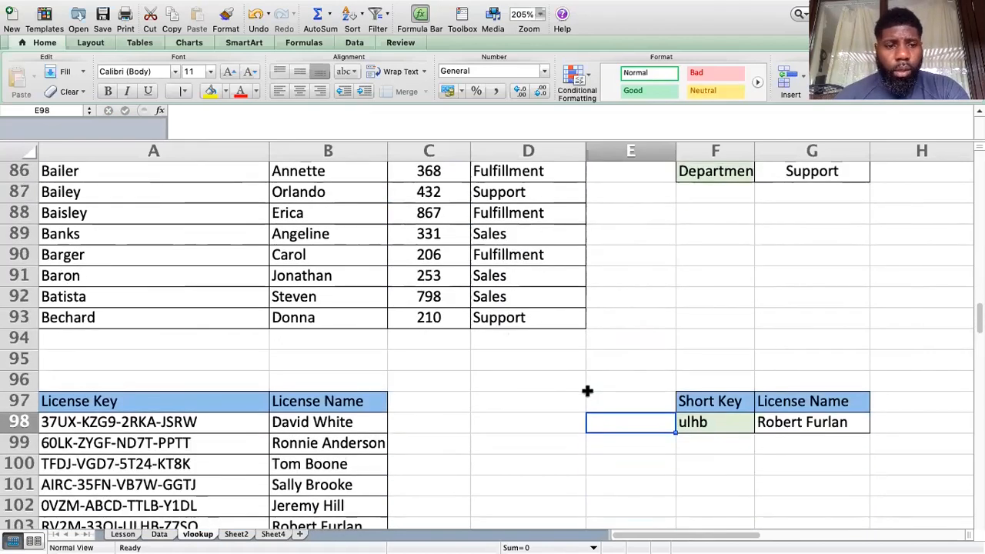
scroll(588, 389, "down", 2)
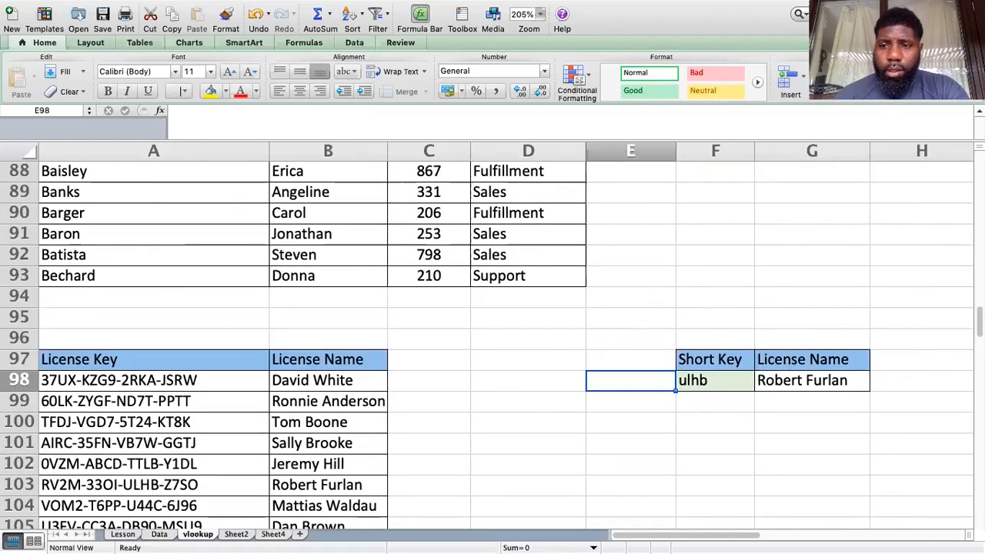
left_click_drag(980, 317, 979, 329)
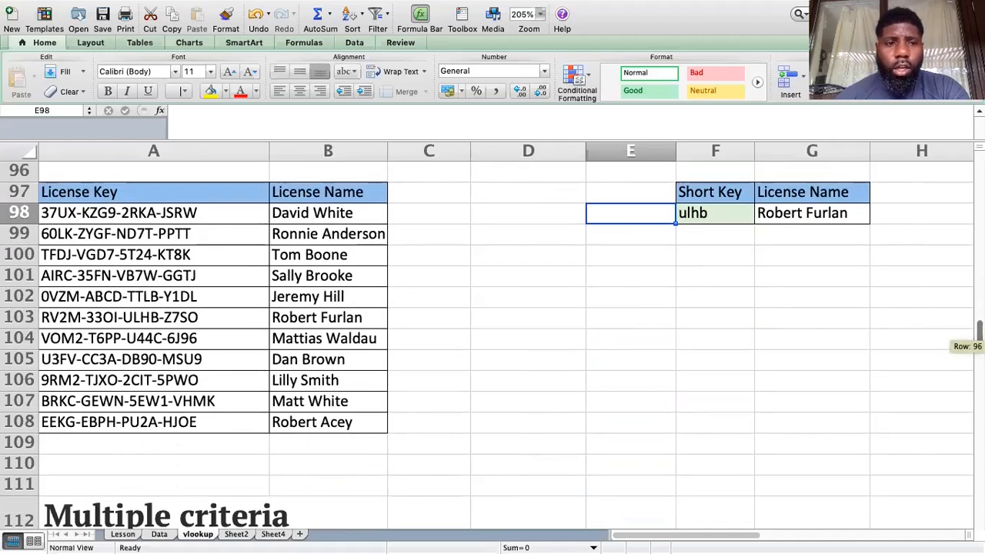
left_click_drag(979, 329, 979, 340)
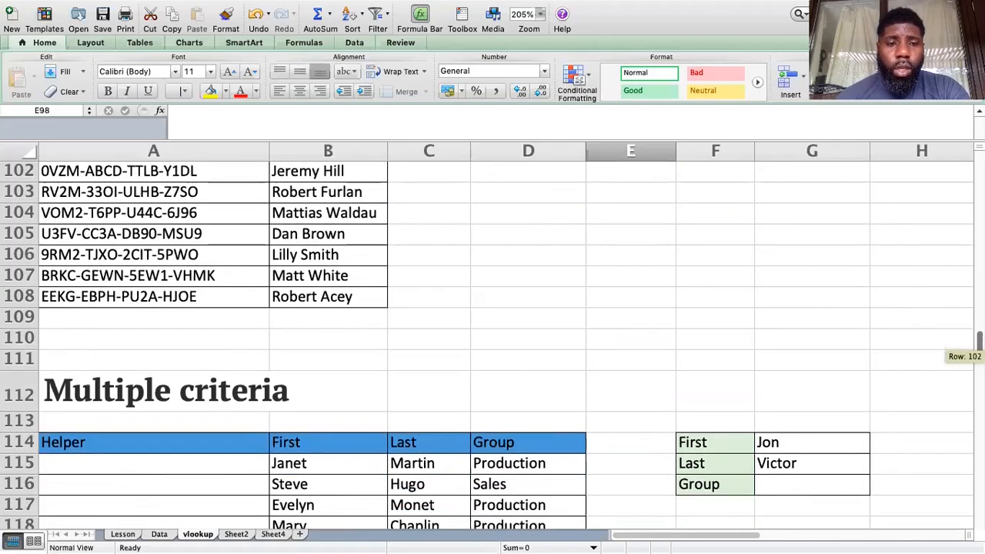